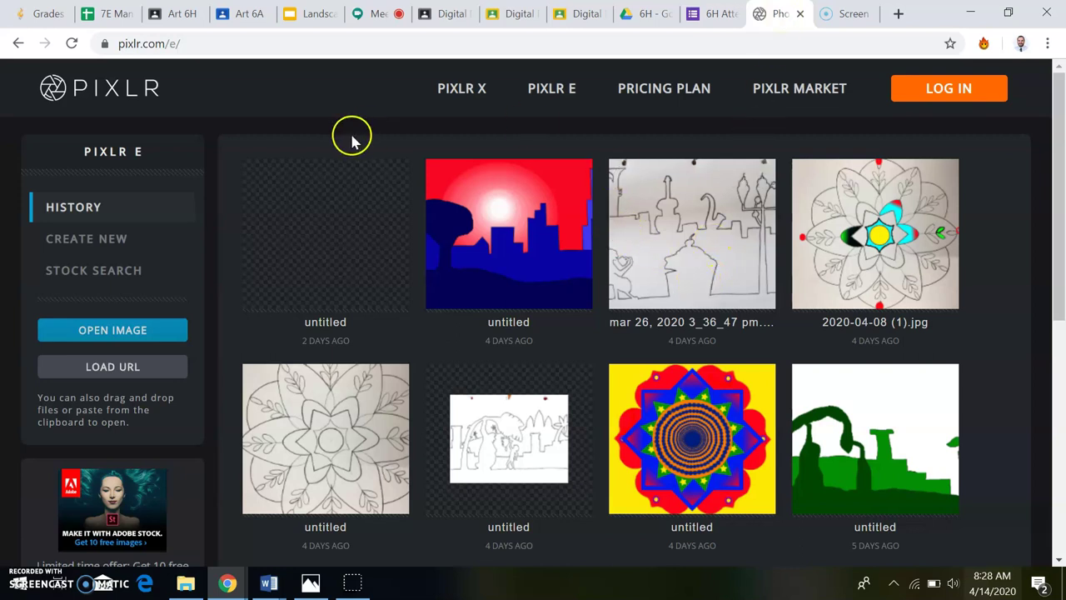
Step: Create a new blank canvas from the Ultra HD preset, 3840 × 2160 pixels
{"action": "left_click", "coordinate": [123, 246]}
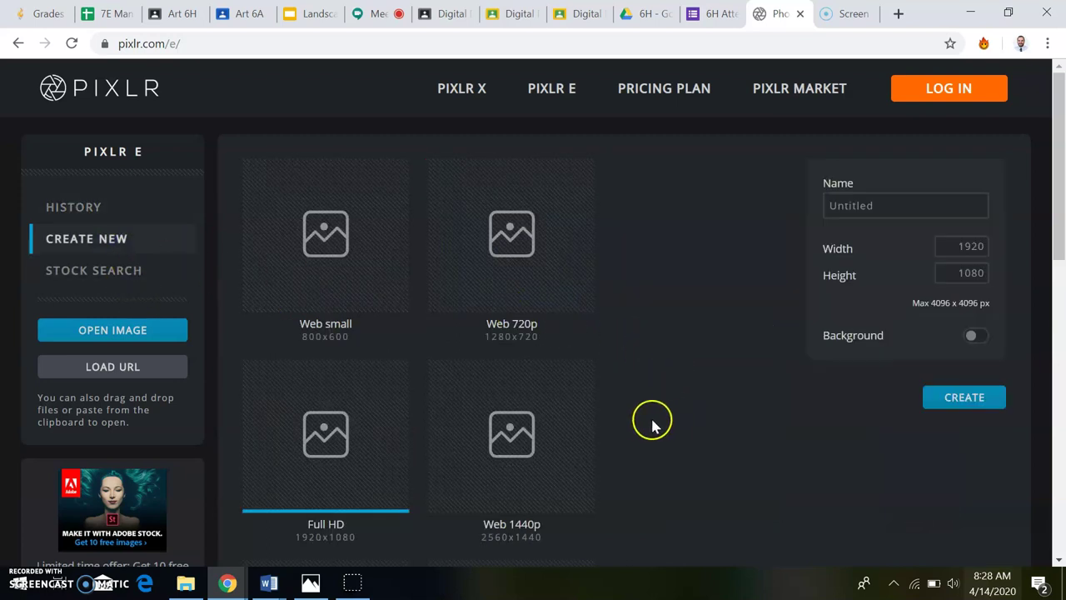
{"action": "scroll", "coordinate": [624, 419], "scroll_direction": "down", "scroll_amount": 3}
{"action": "scroll", "coordinate": [620, 421], "scroll_direction": "down", "scroll_amount": 1}
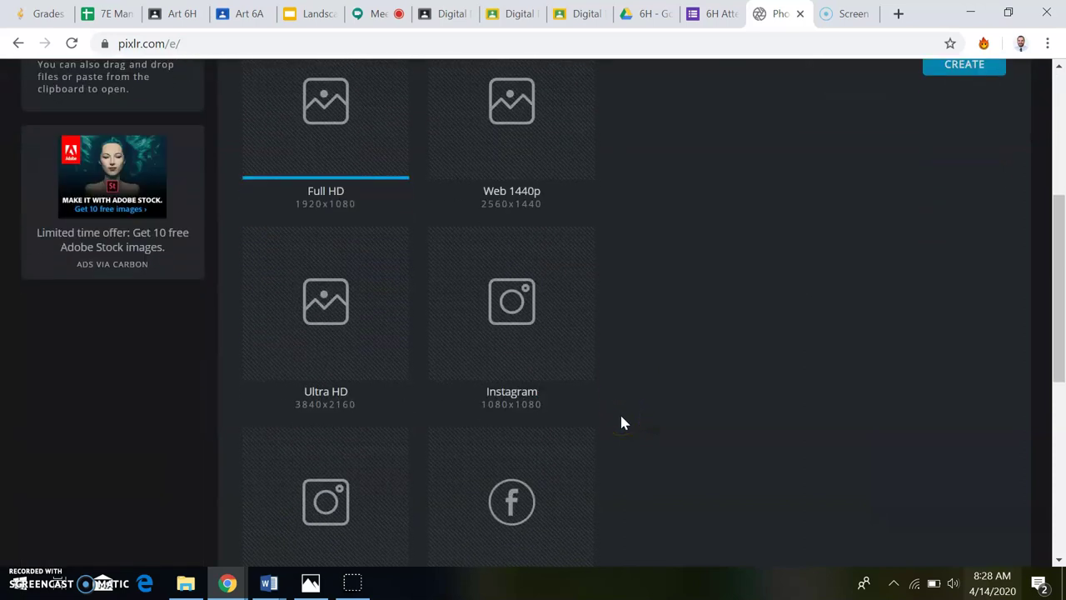
{"action": "scroll", "coordinate": [620, 423], "scroll_direction": "down", "scroll_amount": 2}
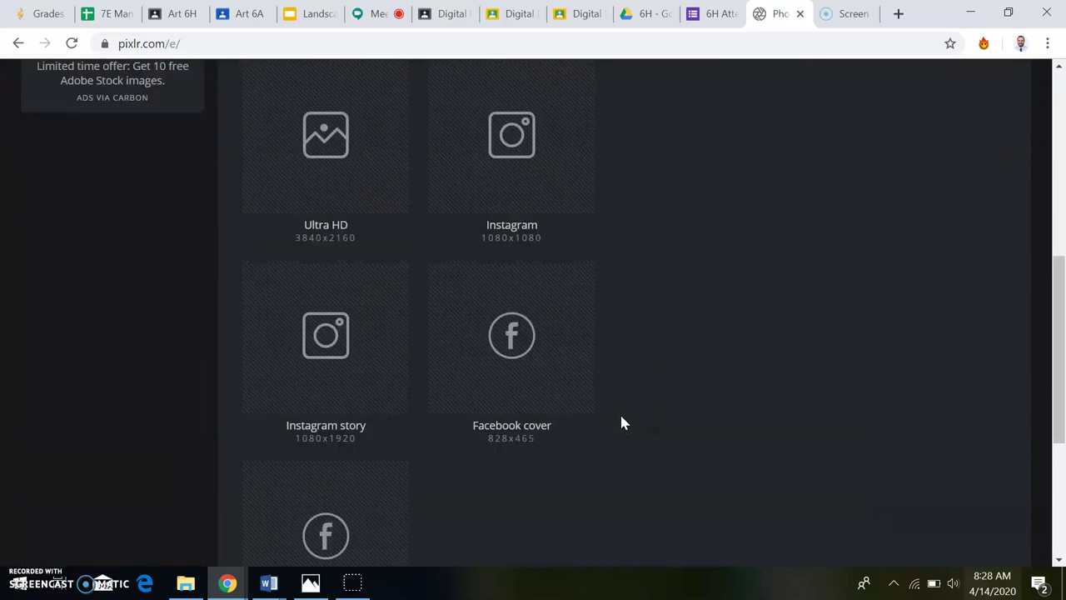
{"action": "scroll", "coordinate": [616, 412], "scroll_direction": "up", "scroll_amount": 2}
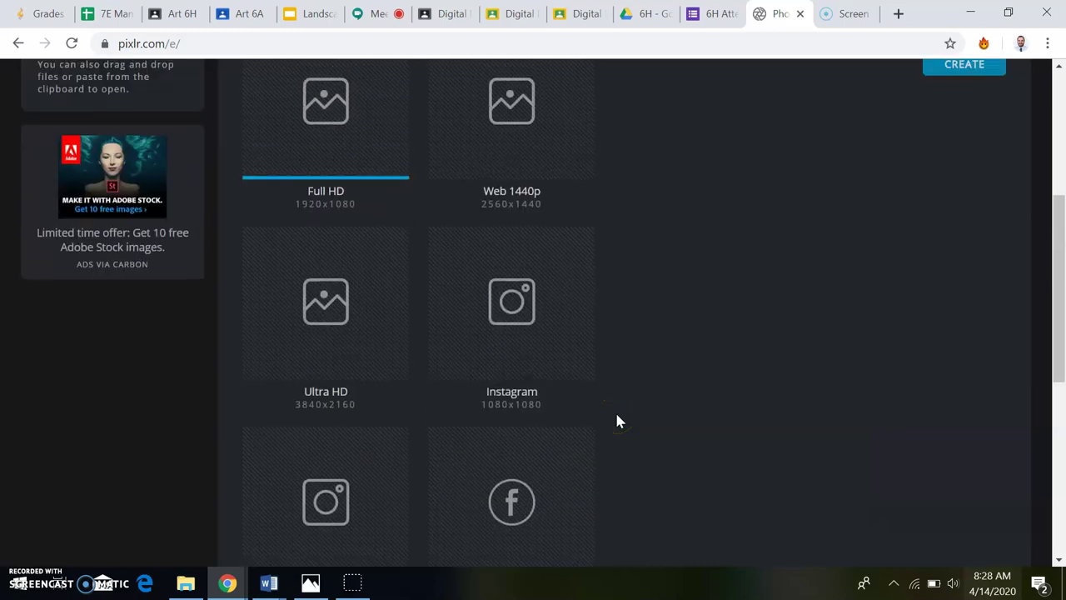
{"action": "left_click", "coordinate": [337, 315]}
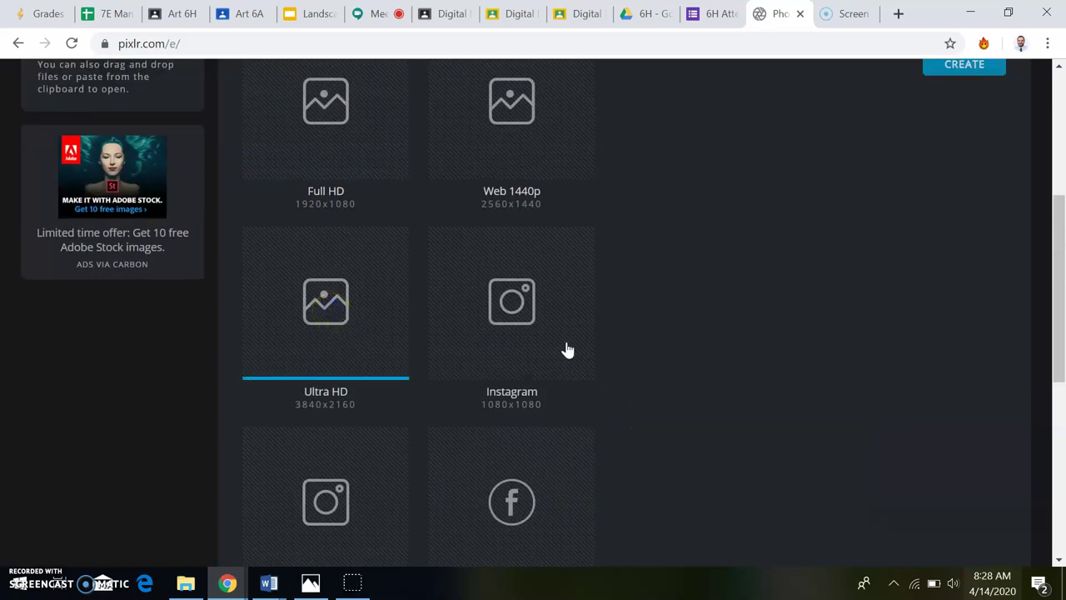
{"action": "scroll", "coordinate": [828, 287], "scroll_direction": "up", "scroll_amount": 3}
{"action": "left_click", "coordinate": [966, 311]}
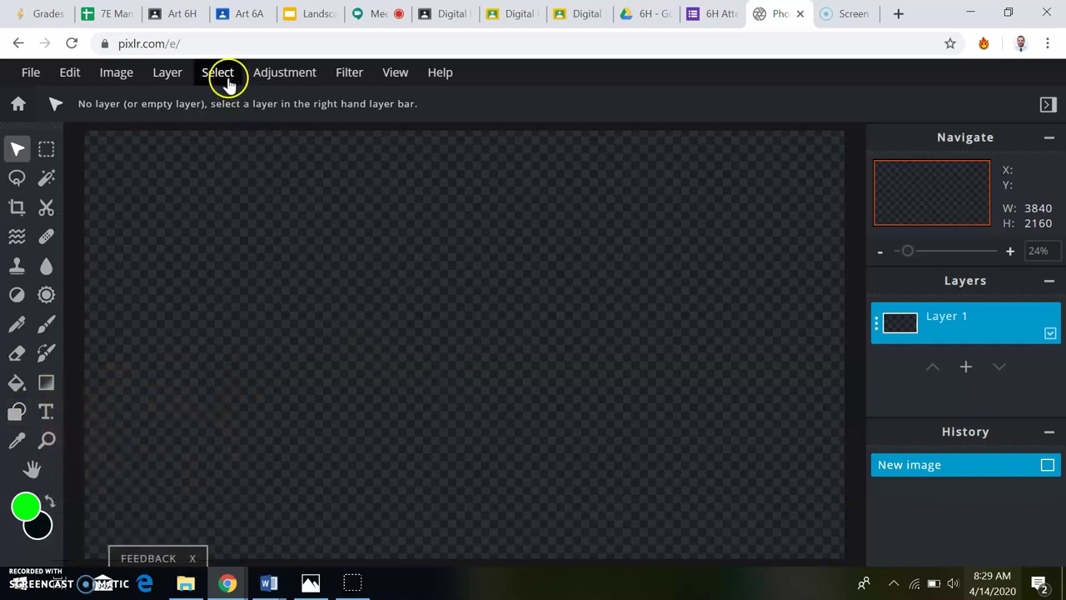
{"action": "left_click", "coordinate": [77, 75]}
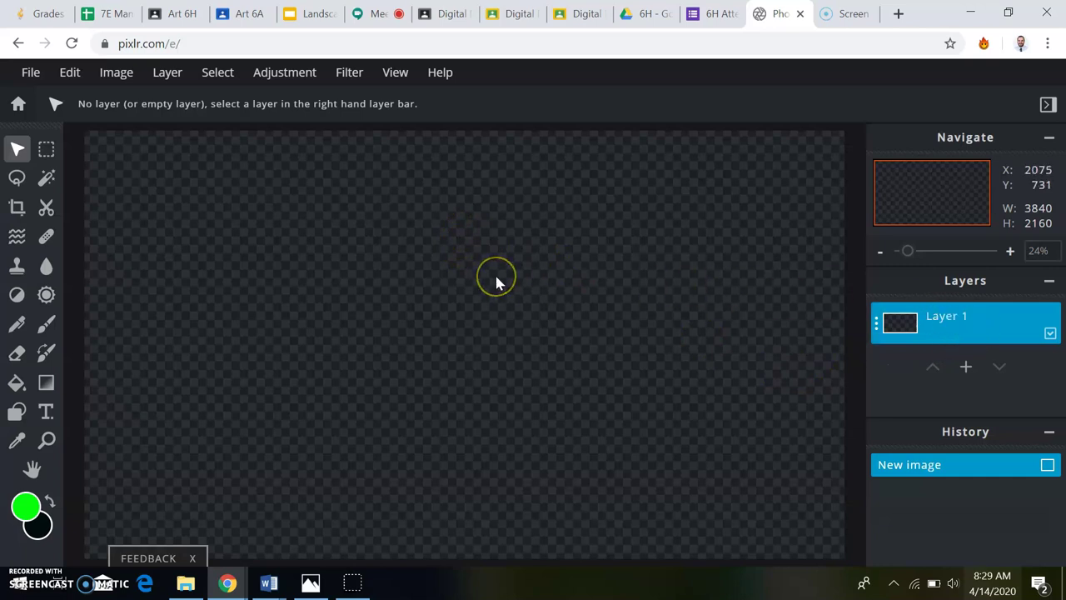
{"action": "left_click", "coordinate": [781, 260]}
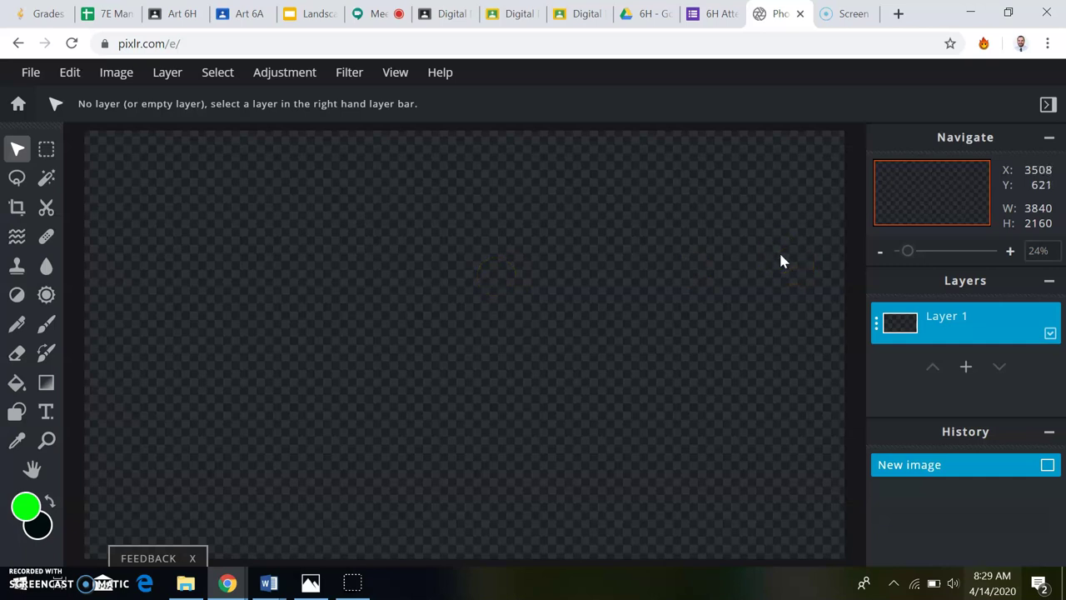
{"action": "mouse_move", "coordinate": [780, 260]}
{"action": "left_mouse_down"}
{"action": "mouse_move", "coordinate": [642, 269]}
{"action": "mouse_move", "coordinate": [494, 259]}
{"action": "left_mouse_up"}
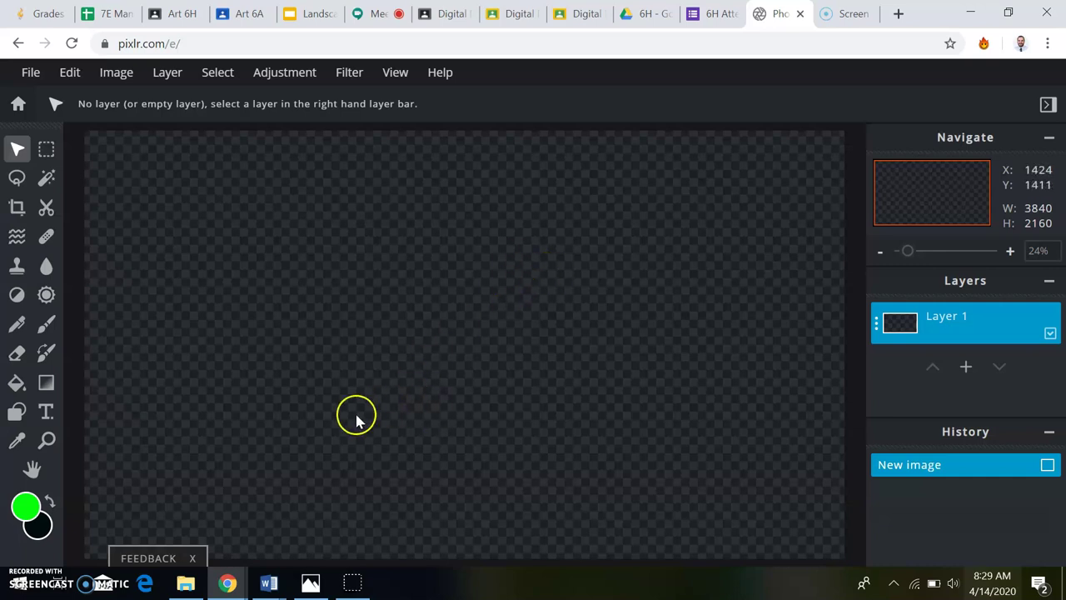
Step: Fill Layer 1 with near-white #FAFAFA using the Paint Bucket
{"action": "left_click", "coordinate": [28, 504]}
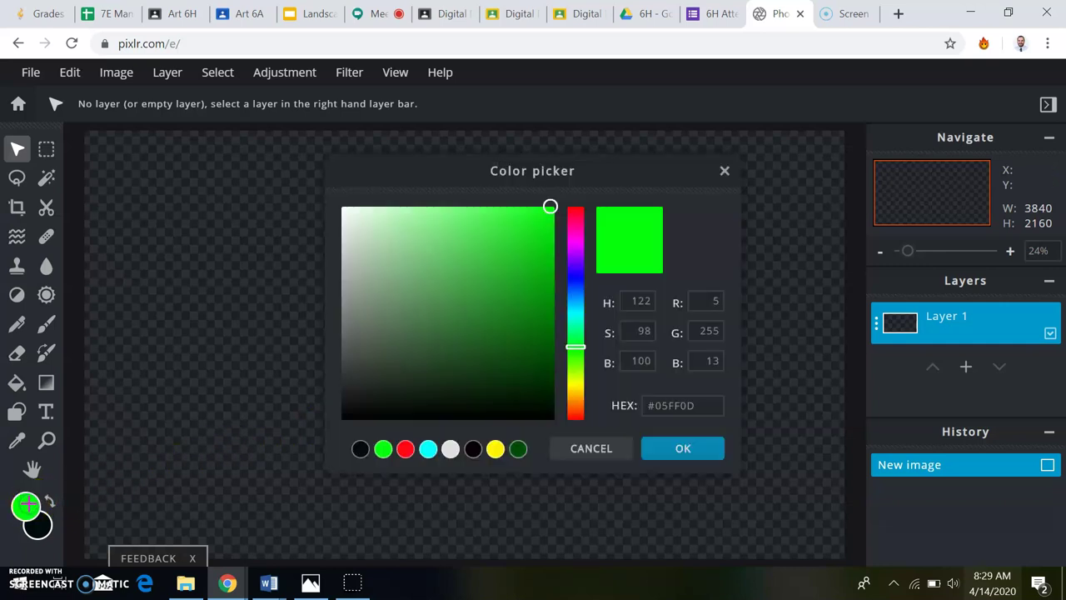
{"action": "left_click", "coordinate": [342, 213]}
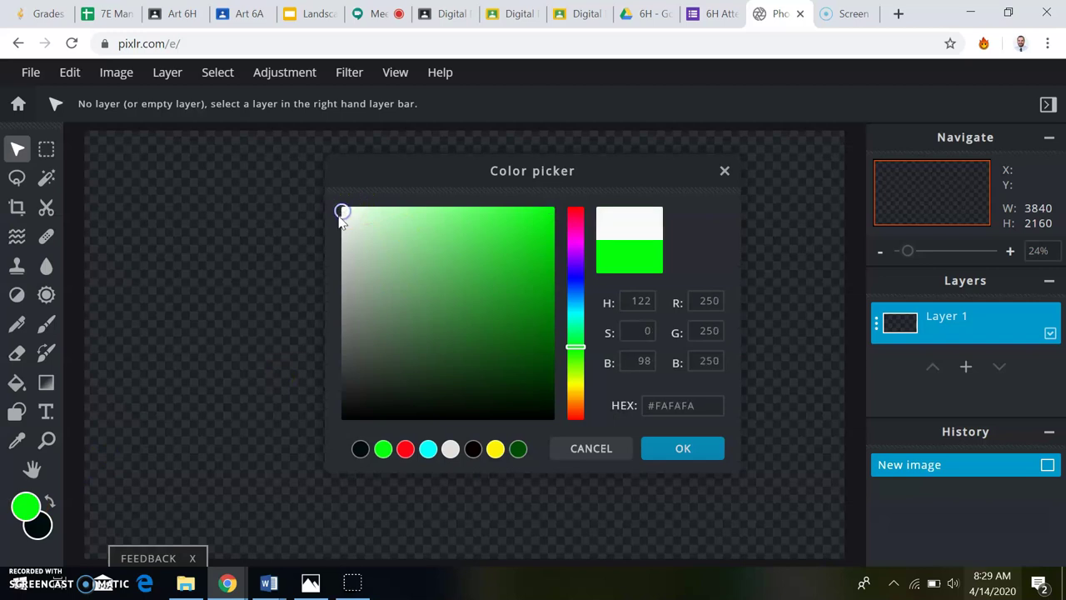
{"action": "left_click", "coordinate": [670, 450]}
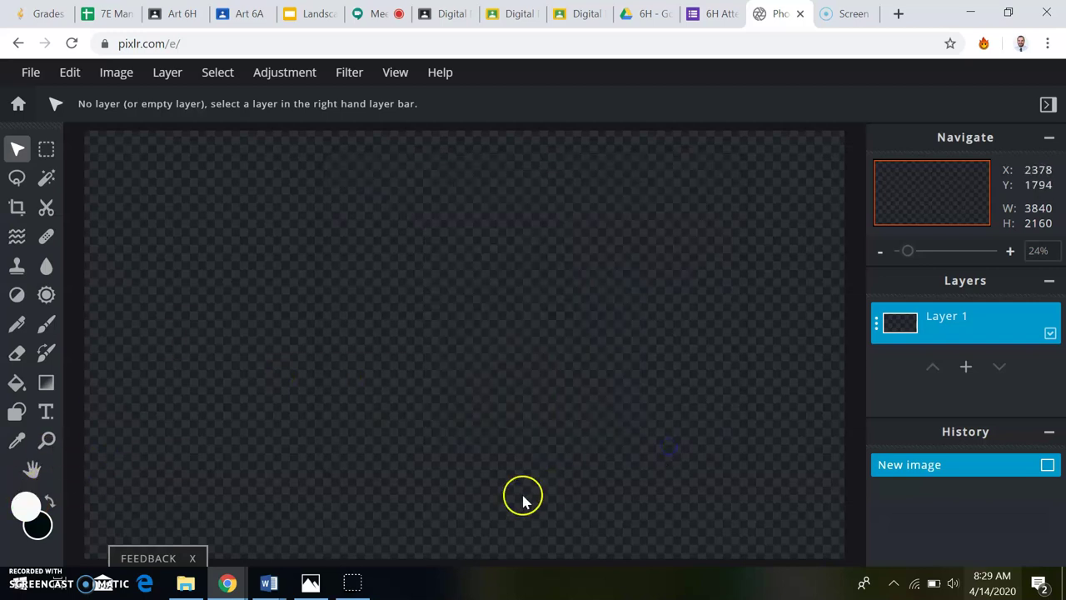
{"action": "left_click", "coordinate": [17, 390]}
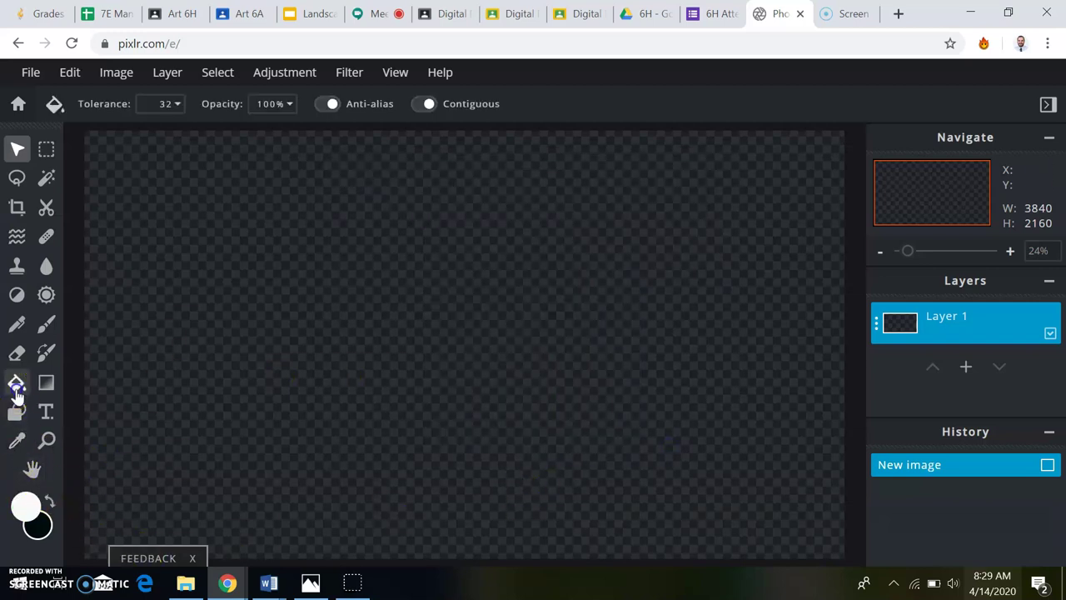
{"action": "left_click", "coordinate": [210, 368]}
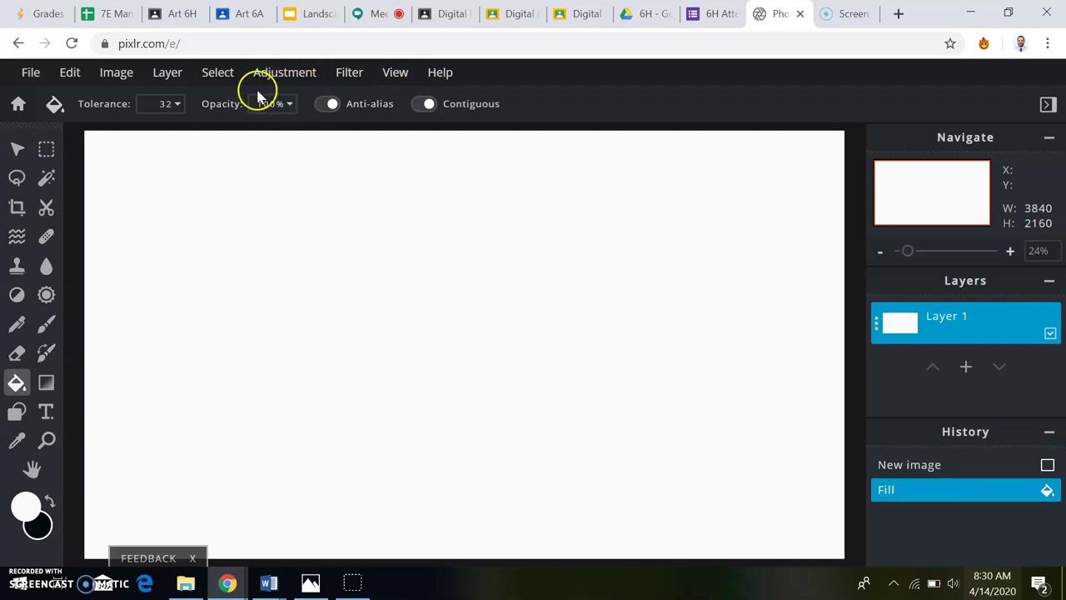
Step: Add New layer 2 above the white background through Layer > New layer
{"action": "left_click", "coordinate": [169, 75]}
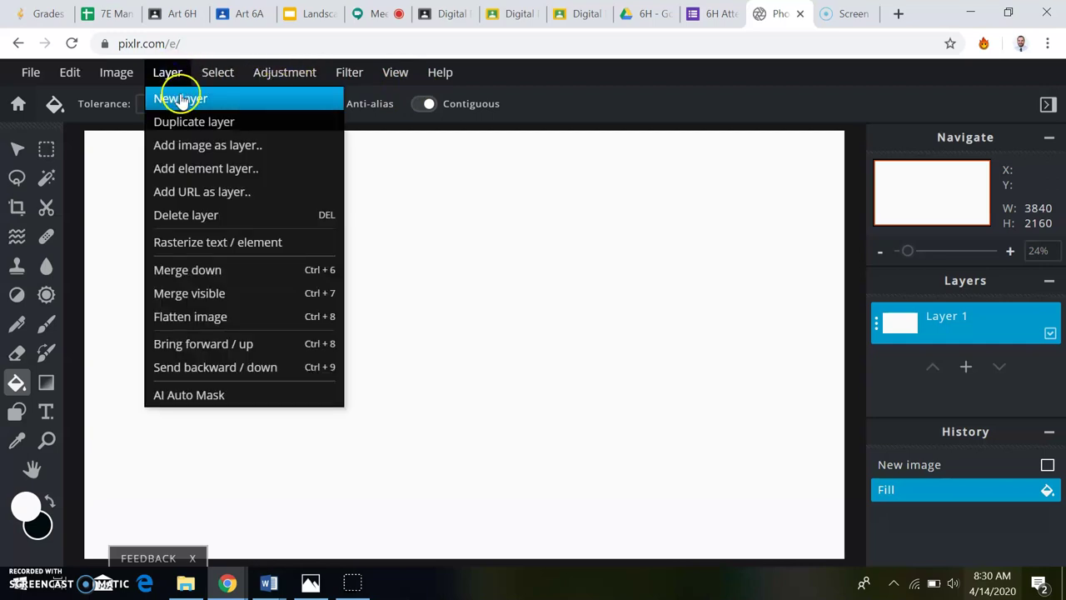
{"action": "left_click", "coordinate": [179, 98]}
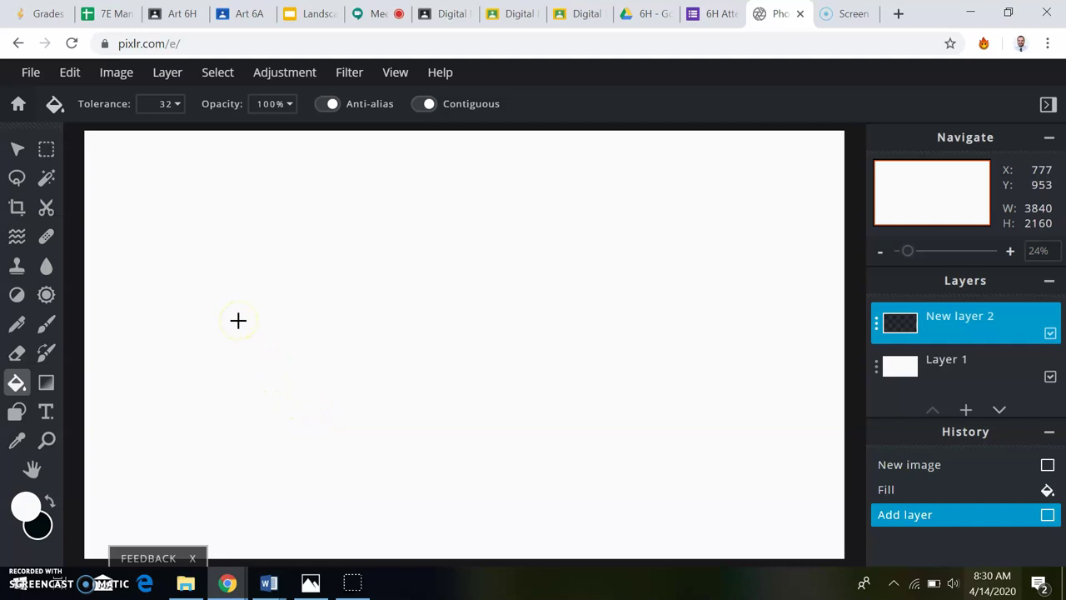
Step: Choose the Draw tool with a 2 px brush, 0% softness and 0% step
{"action": "left_click", "coordinate": [45, 325]}
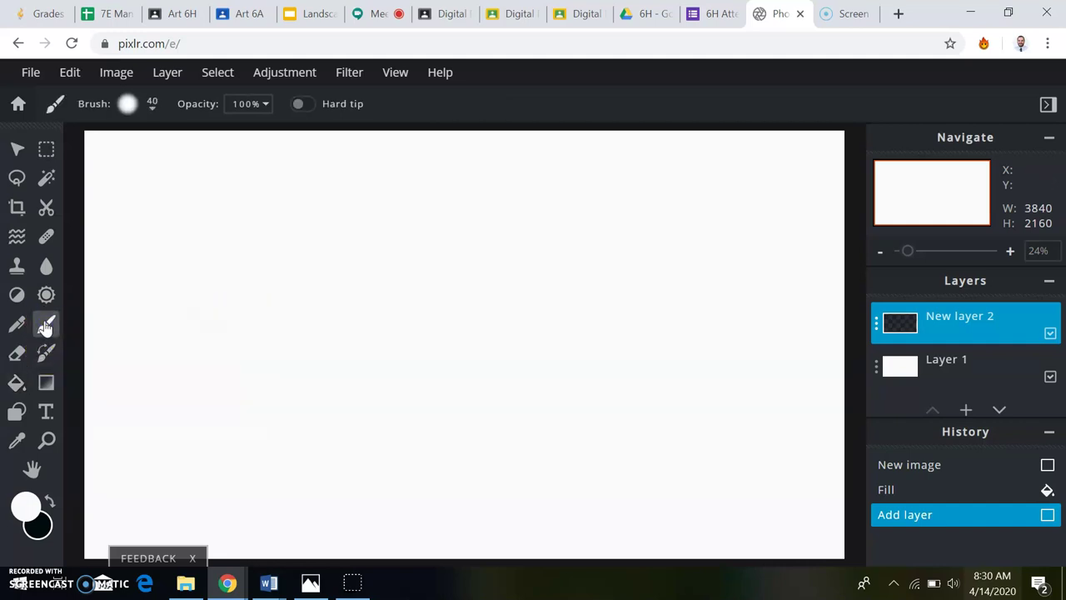
{"action": "left_click", "coordinate": [153, 110]}
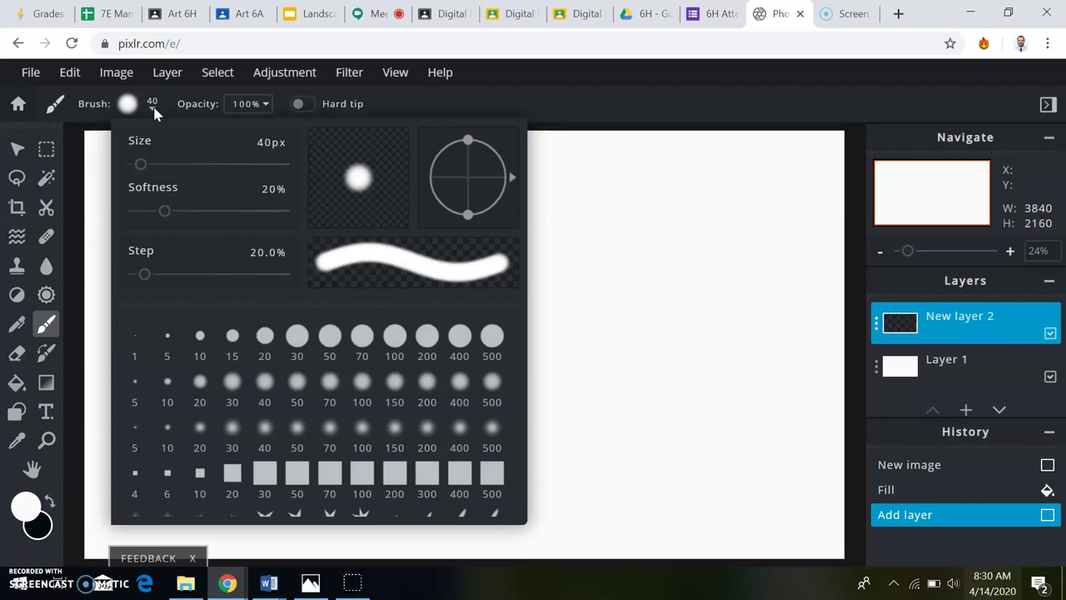
{"action": "left_click", "coordinate": [142, 165]}
{"action": "left_click_drag", "start_coordinate": [142, 164], "coordinate": [135, 166]}
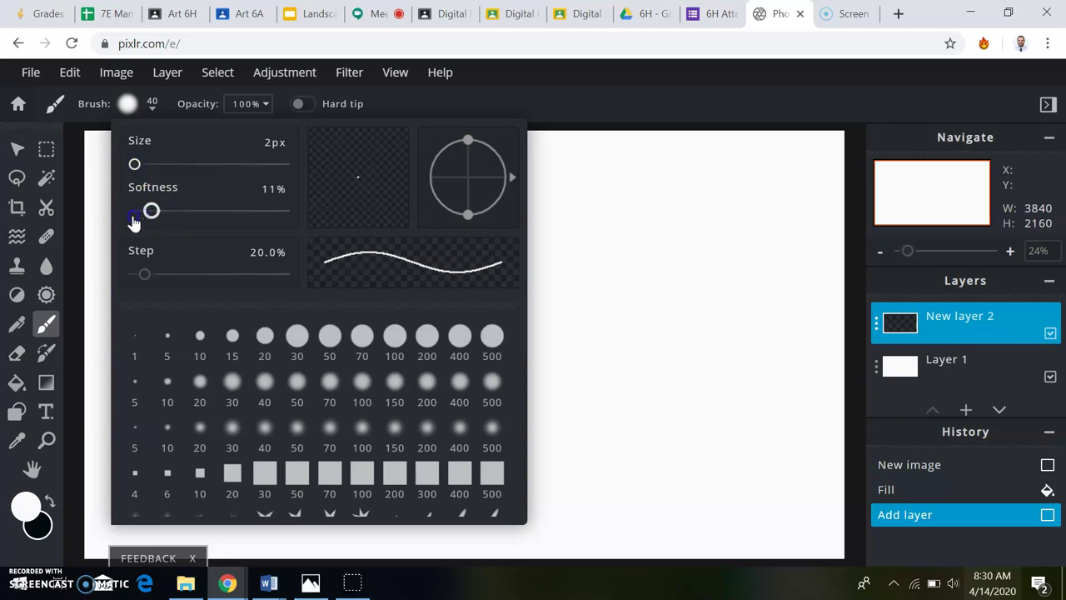
{"action": "mouse_move", "coordinate": [141, 222]}
{"action": "left_mouse_down"}
{"action": "mouse_move", "coordinate": [297, 216]}
{"action": "mouse_move", "coordinate": [117, 223]}
{"action": "left_mouse_up"}
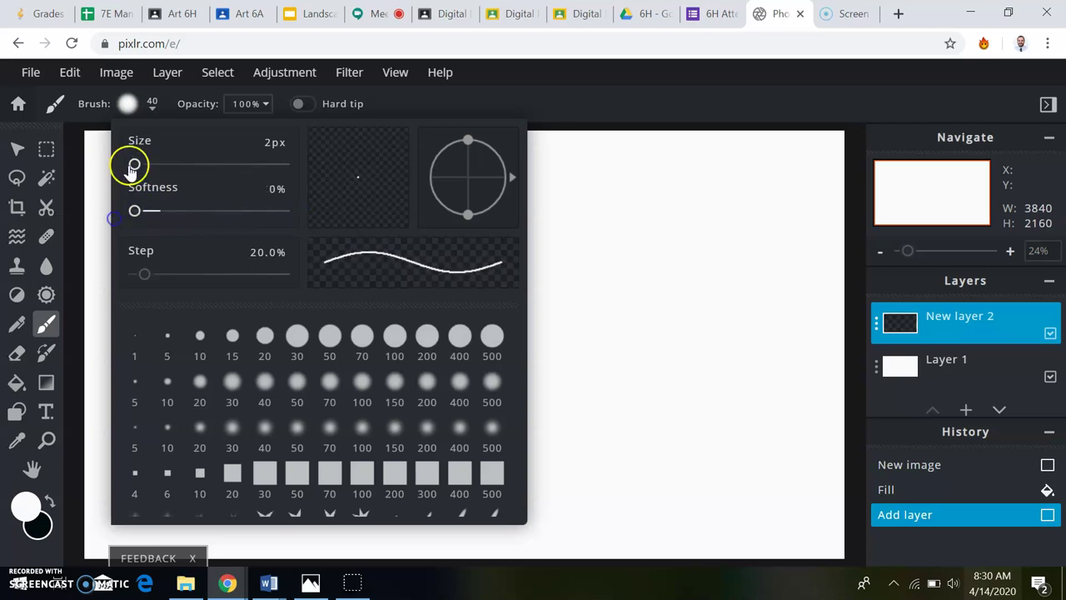
{"action": "left_click_drag", "start_coordinate": [135, 166], "coordinate": [180, 164]}
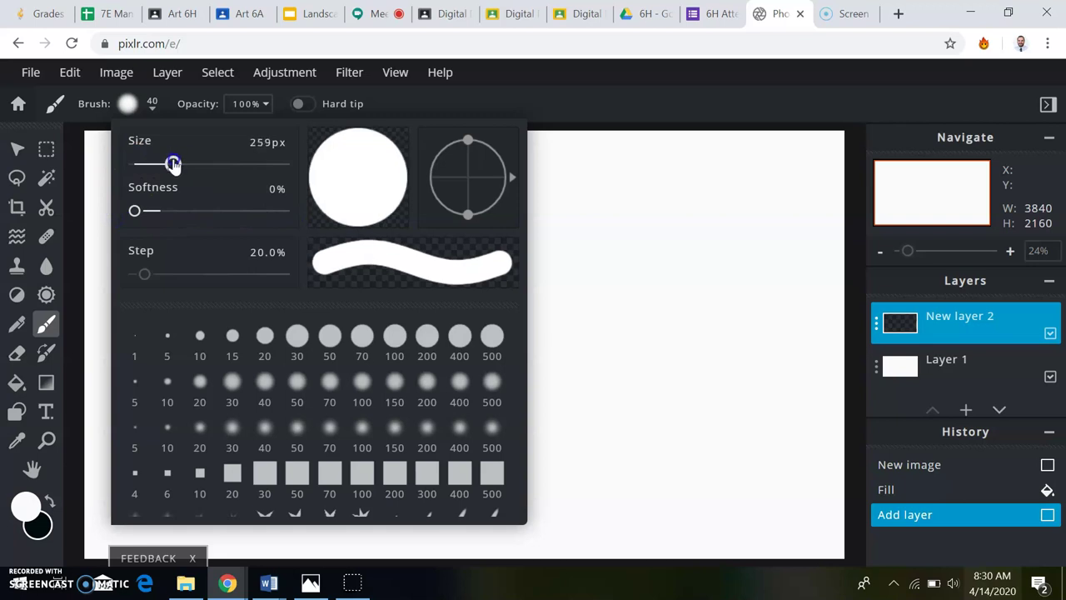
{"action": "mouse_move", "coordinate": [162, 209]}
{"action": "left_mouse_down"}
{"action": "mouse_move", "coordinate": [137, 215]}
{"action": "mouse_move", "coordinate": [200, 212]}
{"action": "mouse_move", "coordinate": [108, 218]}
{"action": "left_mouse_up"}
{"action": "mouse_move", "coordinate": [157, 165]}
{"action": "left_mouse_down"}
{"action": "mouse_move", "coordinate": [143, 166]}
{"action": "mouse_move", "coordinate": [156, 165]}
{"action": "left_mouse_up"}
{"action": "mouse_move", "coordinate": [148, 275]}
{"action": "left_mouse_down"}
{"action": "mouse_move", "coordinate": [214, 274]}
{"action": "mouse_move", "coordinate": [148, 265]}
{"action": "left_mouse_up"}
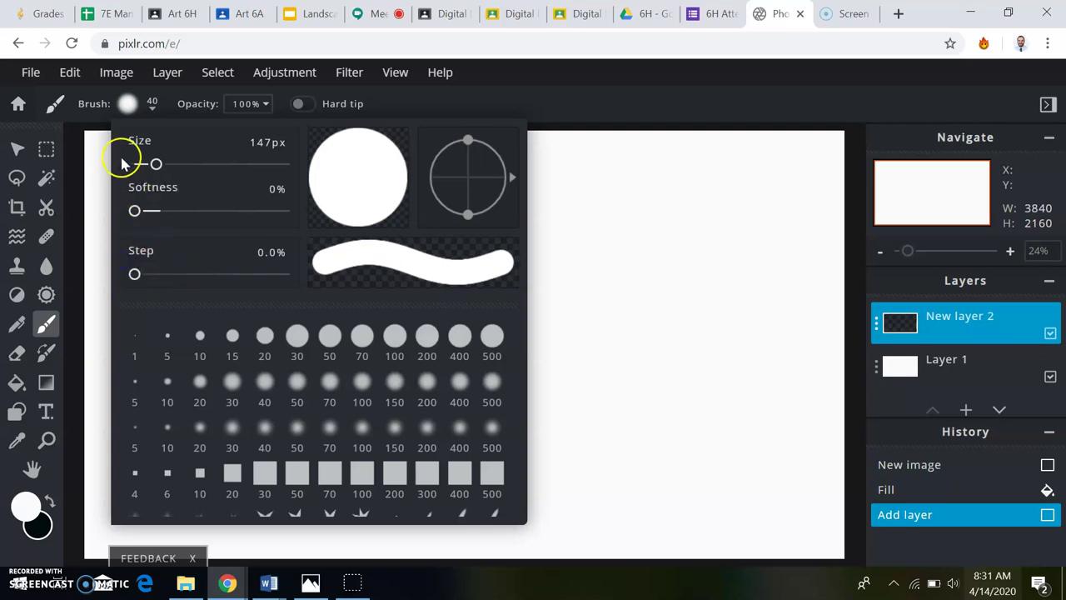
{"action": "left_click_drag", "start_coordinate": [156, 165], "coordinate": [135, 165]}
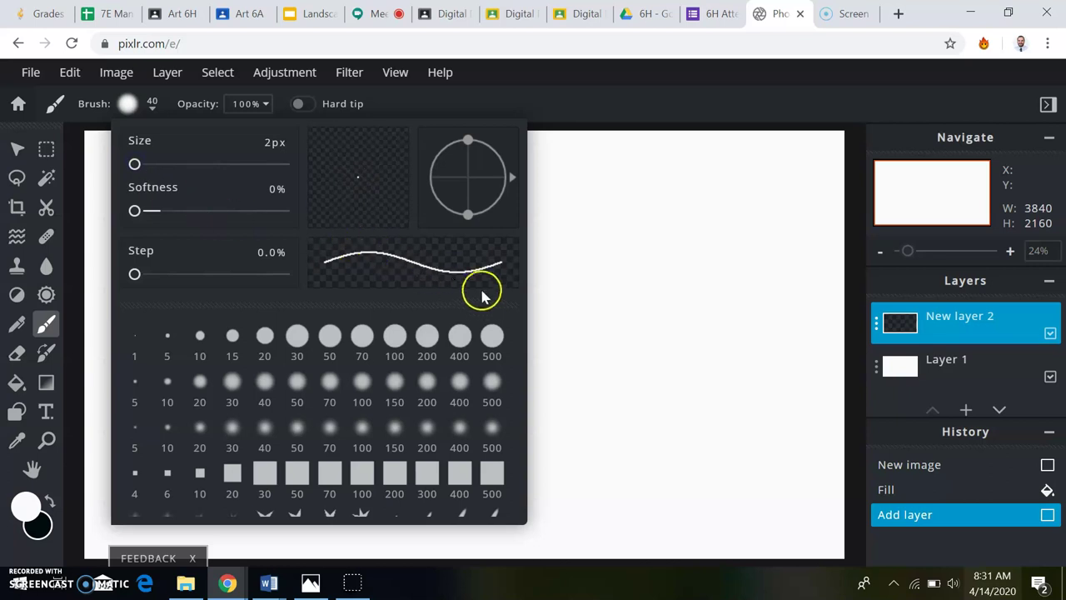
{"action": "left_click", "coordinate": [564, 286]}
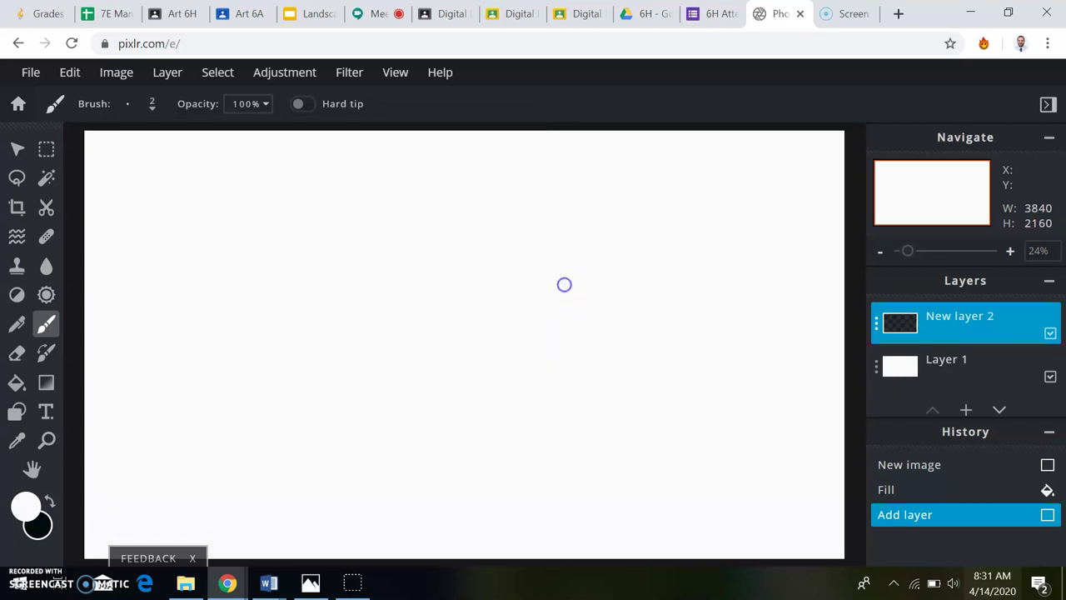
Step: Make black the painting colour and trace the tree outline and a ground line across the canvas
{"action": "left_click", "coordinate": [848, 477]}
{"action": "left_click", "coordinate": [50, 501]}
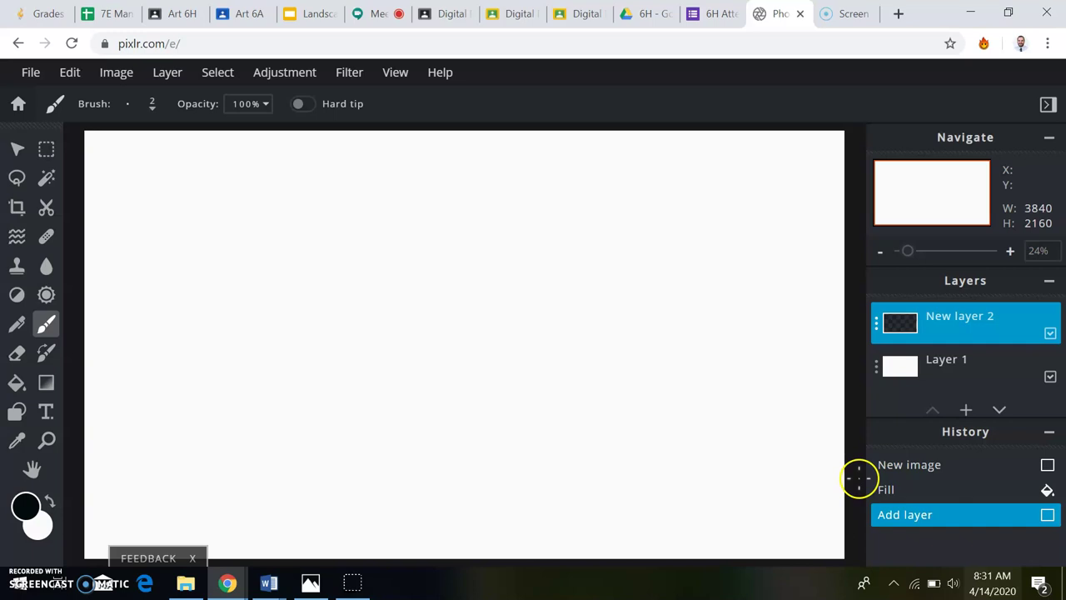
{"action": "left_click_drag", "start_coordinate": [848, 476], "coordinate": [802, 483]}
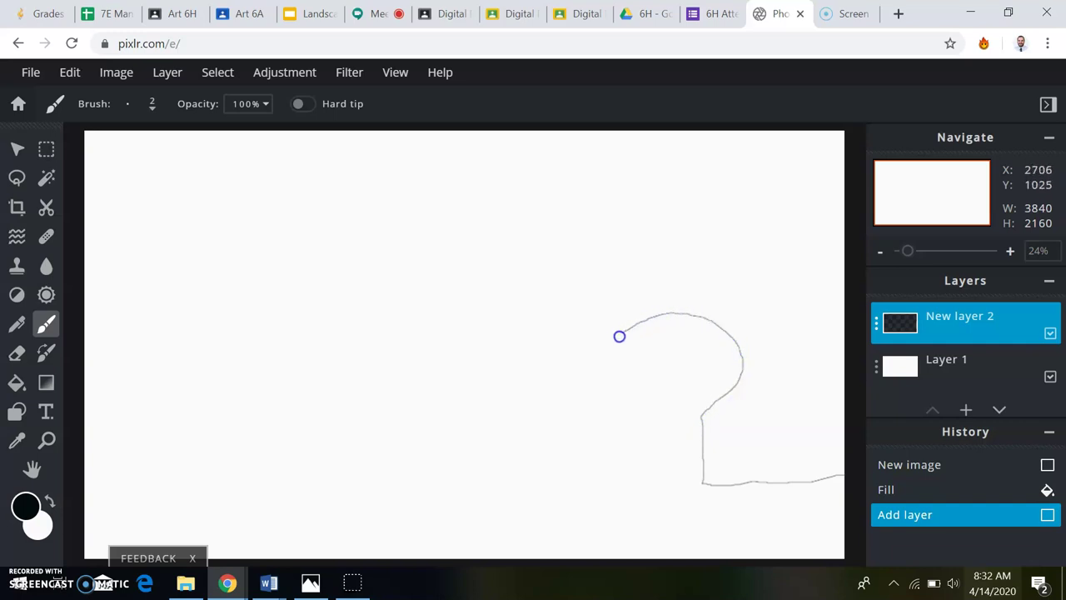
{"action": "left_click_drag", "start_coordinate": [616, 338], "coordinate": [584, 355]}
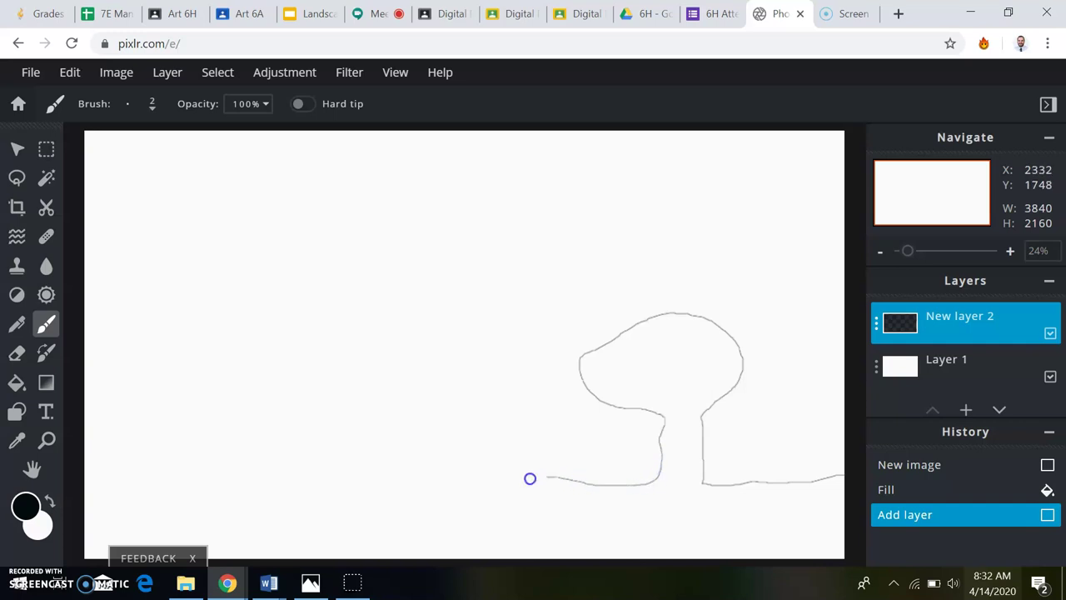
{"action": "left_click_drag", "start_coordinate": [525, 479], "coordinate": [483, 486]}
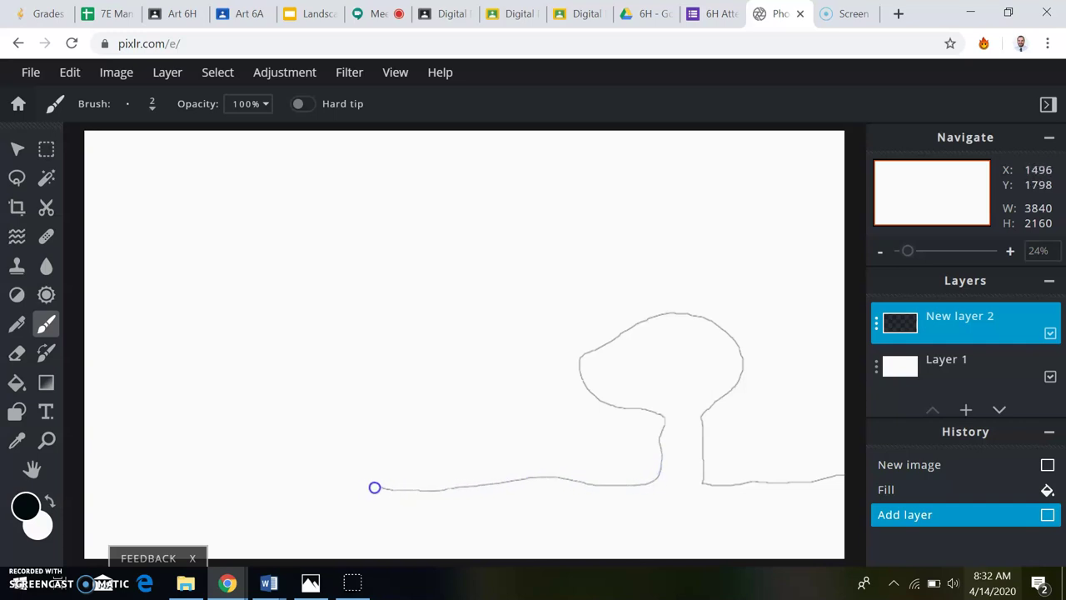
{"action": "left_click_drag", "start_coordinate": [326, 486], "coordinate": [201, 484]}
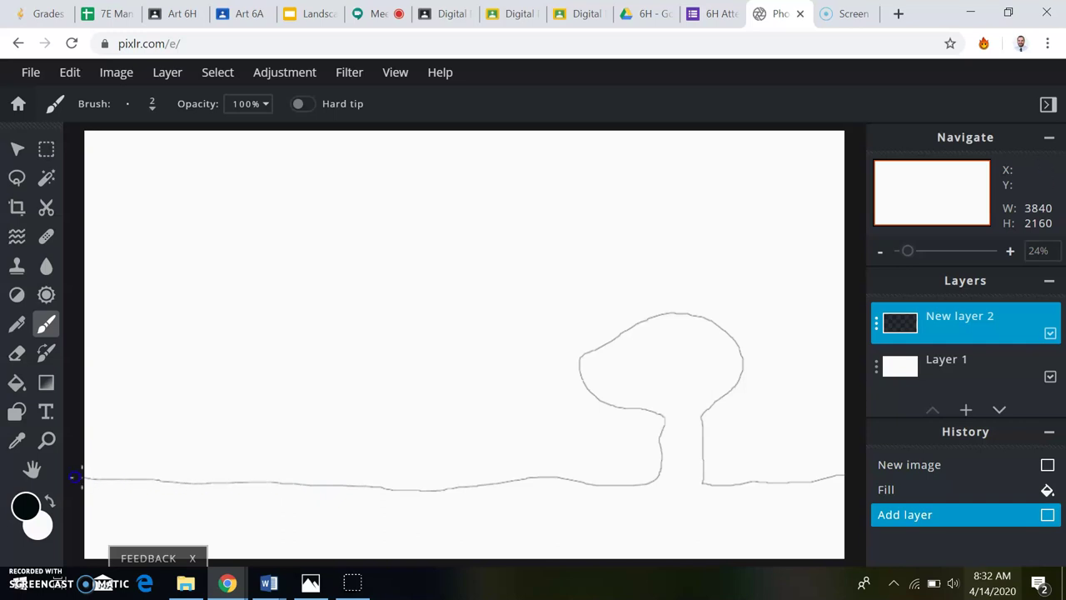
{"action": "left_click_drag", "start_coordinate": [63, 475], "coordinate": [60, 476]}
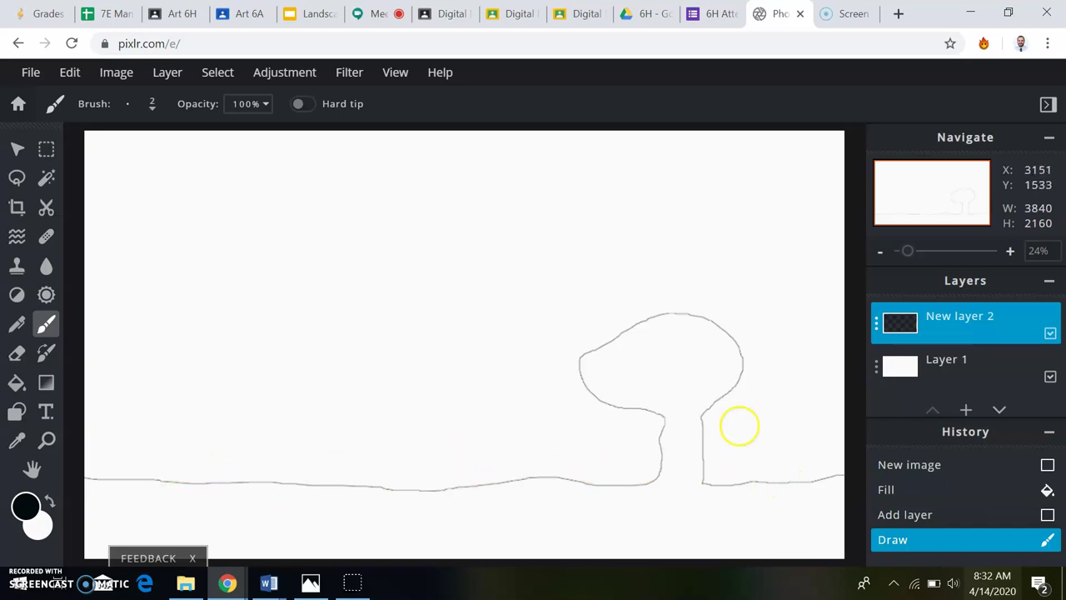
Step: Hide Layer 1, then show it again so the outline appears over white
{"action": "left_click", "coordinate": [1050, 376]}
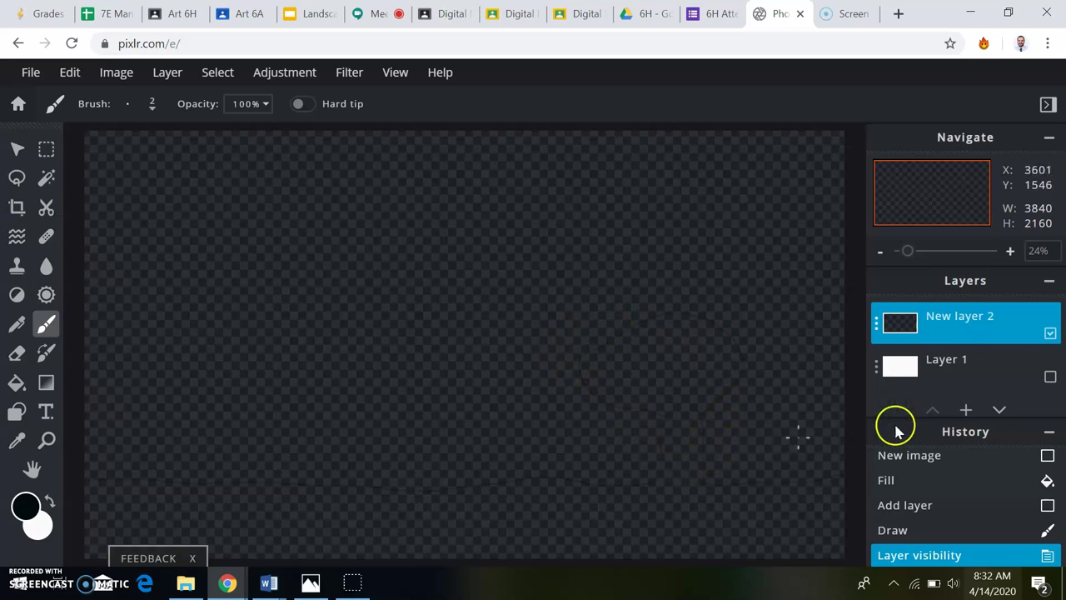
{"action": "left_click", "coordinate": [1049, 376]}
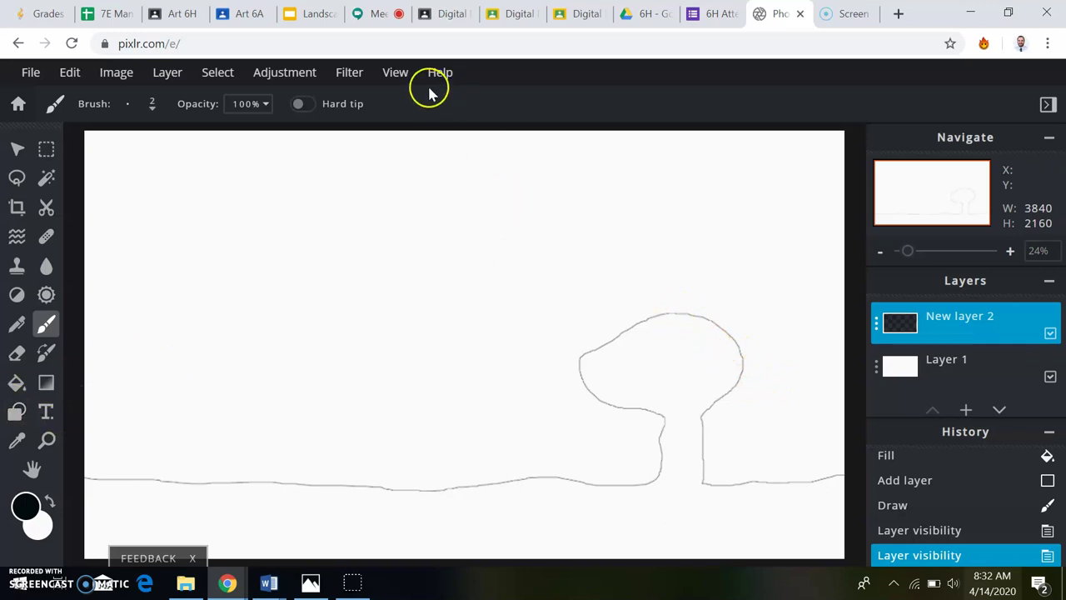
Step: Add New layer 3 and draw a straight horizontal Line shape in from the left edge
{"action": "left_click", "coordinate": [171, 73]}
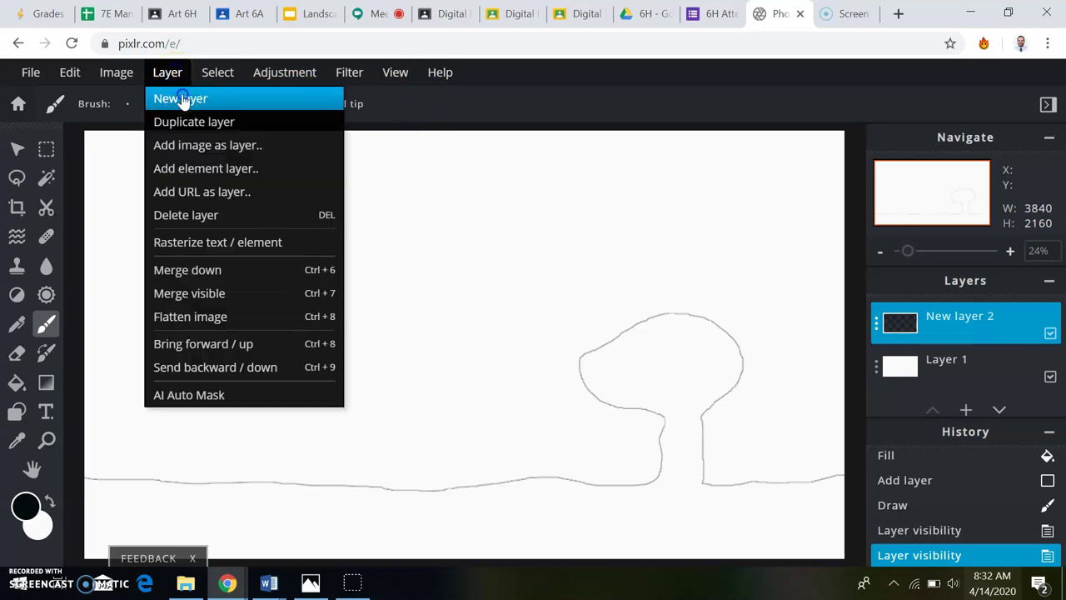
{"action": "left_click", "coordinate": [186, 100]}
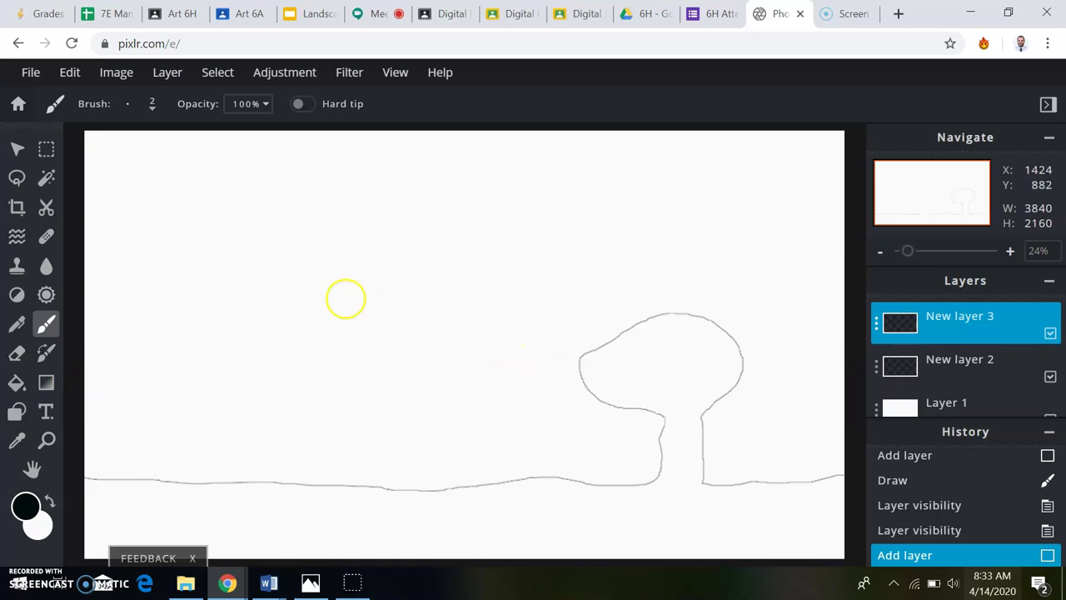
{"action": "left_click", "coordinate": [18, 412]}
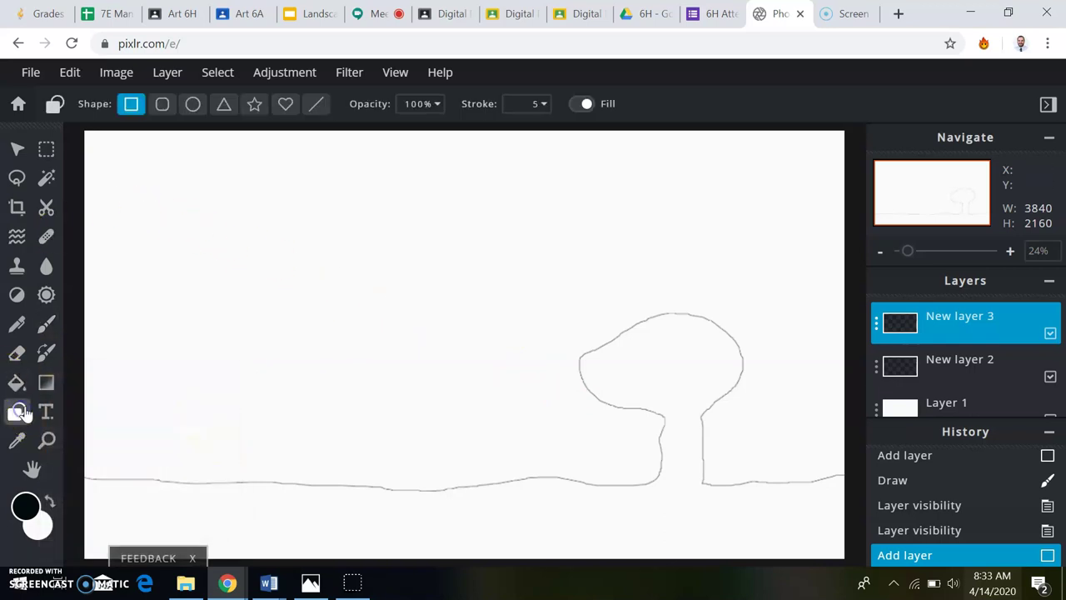
{"action": "left_click", "coordinate": [315, 103]}
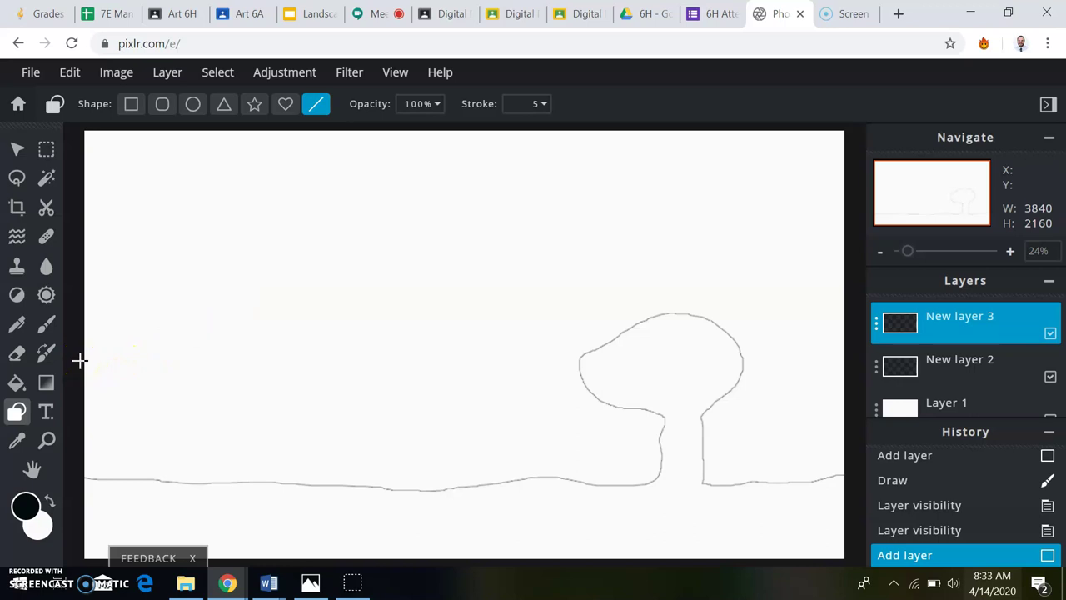
{"action": "left_click_drag", "start_coordinate": [79, 360], "coordinate": [286, 363]}
{"action": "left_click", "coordinate": [450, 199]}
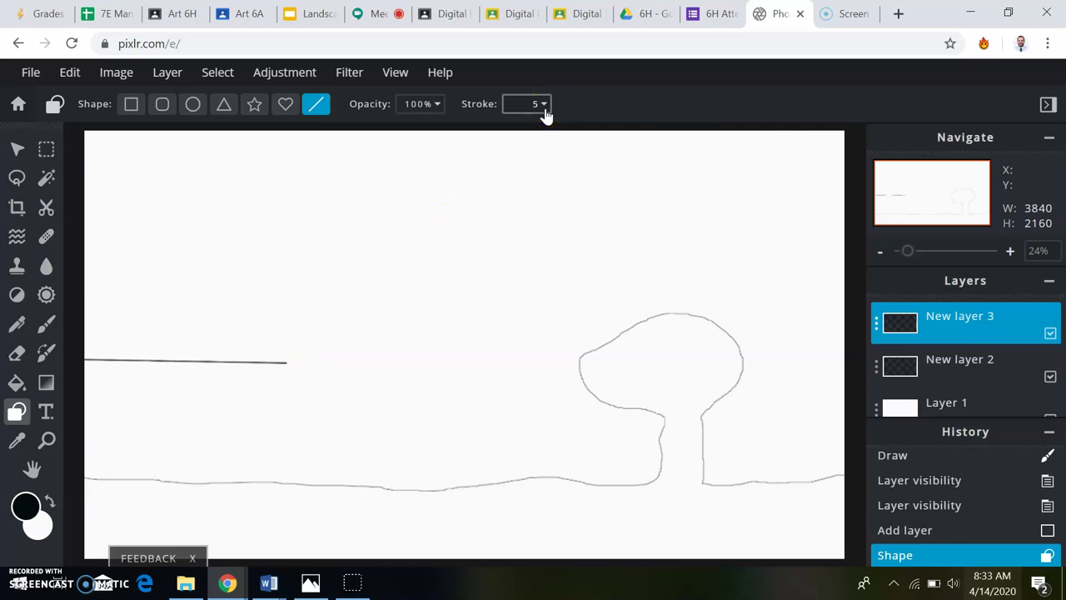
Step: Undo the first line and set the line stroke to 2
{"action": "left_click", "coordinate": [74, 75]}
{"action": "left_click", "coordinate": [83, 99]}
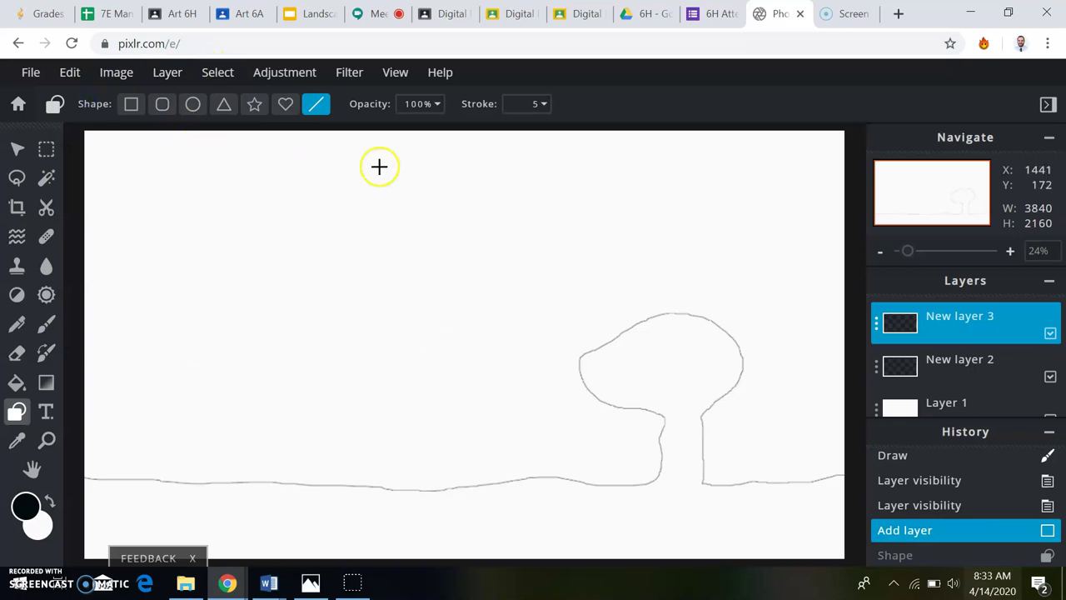
{"action": "left_click", "coordinate": [531, 106]}
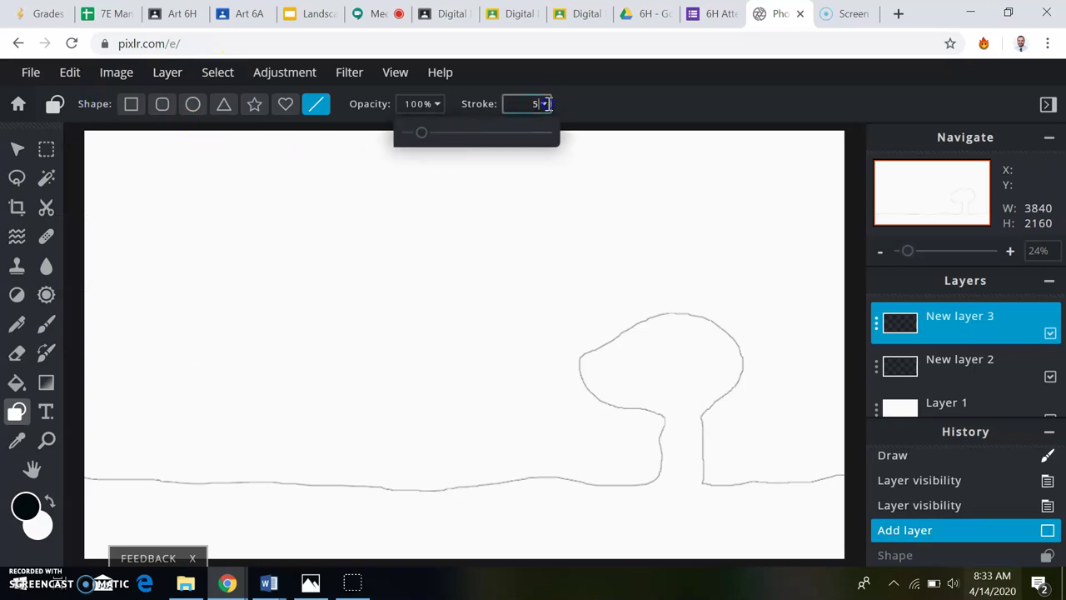
{"action": "left_click_drag", "start_coordinate": [421, 132], "coordinate": [417, 140]}
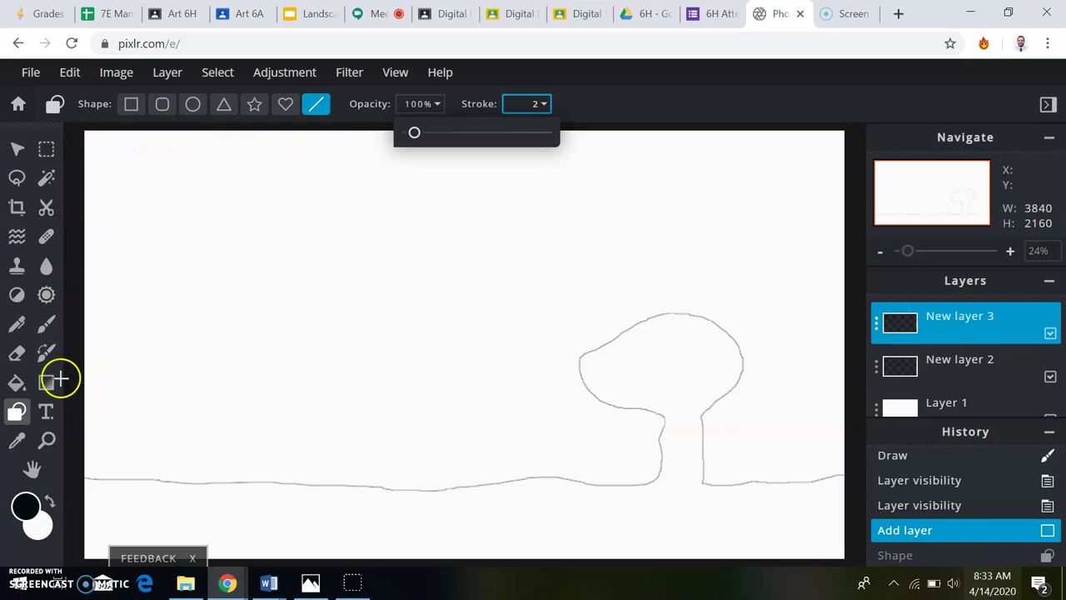
Step: Trace connected straight-line building outlines, including a peaked roof, across the left half
{"action": "mouse_move", "coordinate": [86, 351]}
{"action": "left_mouse_down"}
{"action": "mouse_move", "coordinate": [188, 352]}
{"action": "mouse_move", "coordinate": [191, 406]}
{"action": "left_mouse_up"}
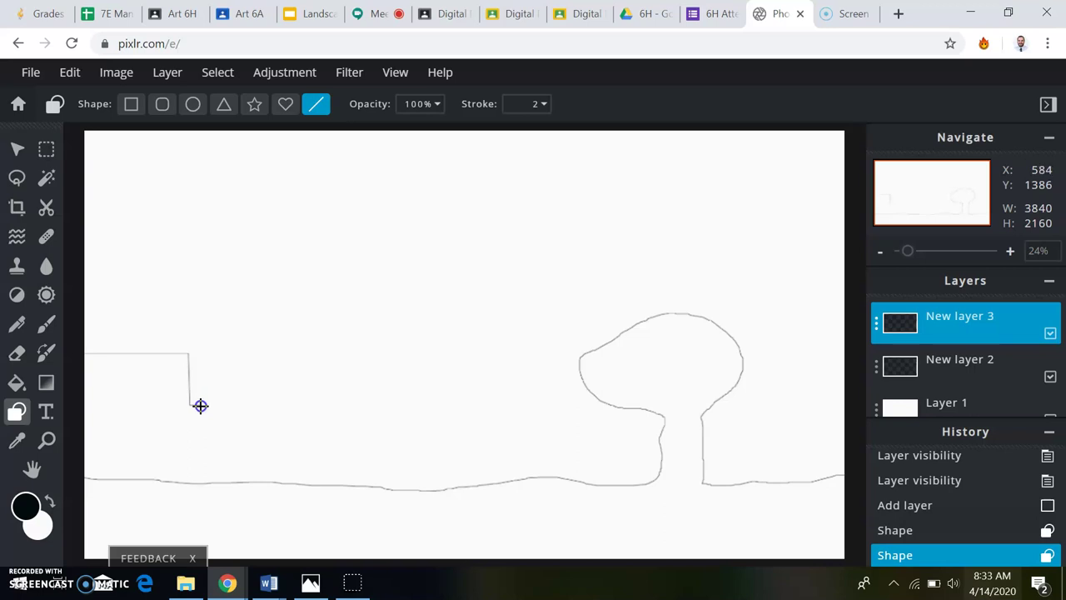
{"action": "left_click", "coordinate": [200, 406]}
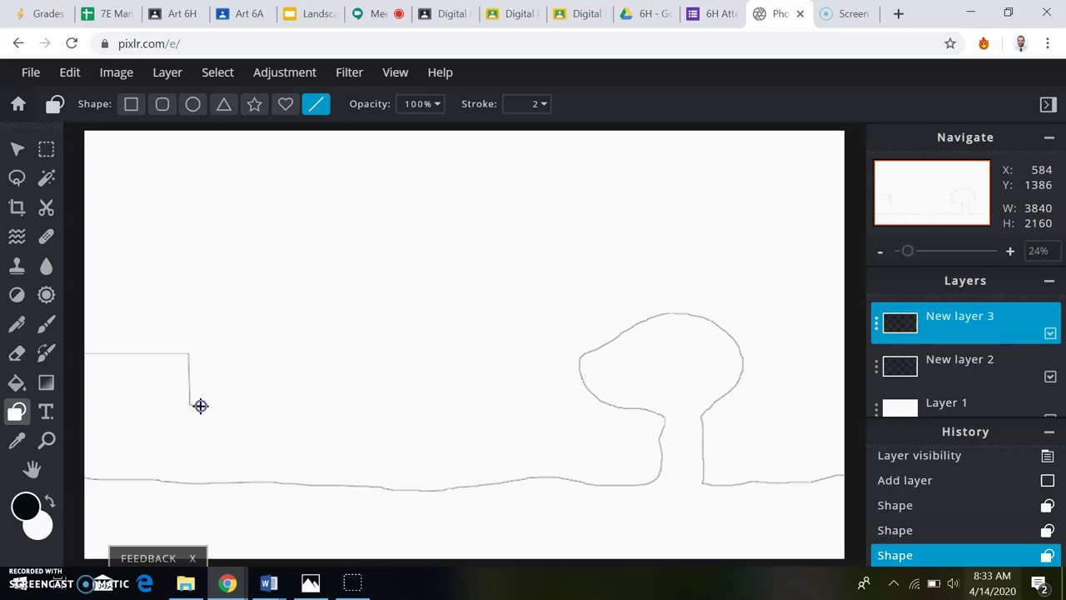
{"action": "left_click_drag", "start_coordinate": [200, 406], "coordinate": [328, 404]}
{"action": "left_click_drag", "start_coordinate": [328, 404], "coordinate": [448, 384]}
{"action": "left_click_drag", "start_coordinate": [448, 384], "coordinate": [449, 400]}
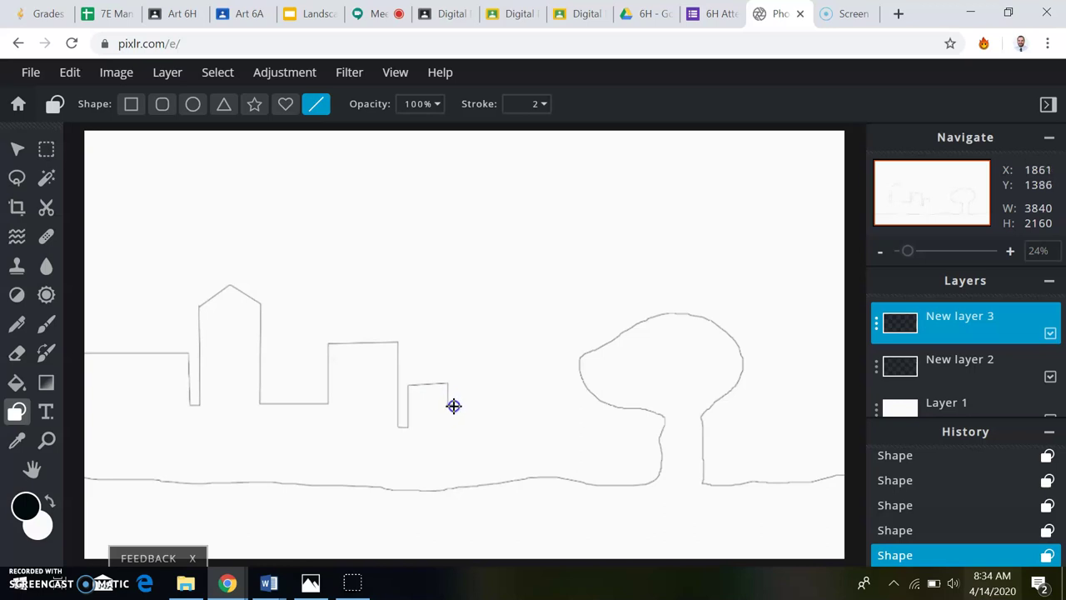
{"action": "left_click_drag", "start_coordinate": [454, 404], "coordinate": [451, 404]}
{"action": "mouse_move", "coordinate": [455, 368]}
{"action": "left_mouse_down"}
{"action": "mouse_move", "coordinate": [494, 364]}
{"action": "mouse_move", "coordinate": [502, 391]}
{"action": "left_mouse_up"}
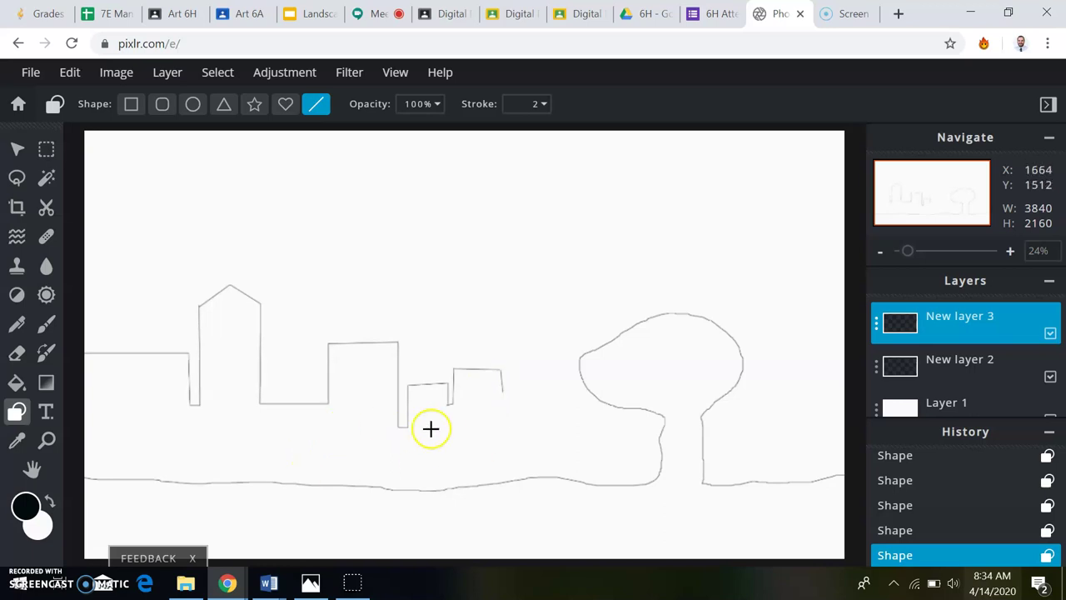
Step: Zoom in and undo the misplaced vertical building wall
{"action": "scroll", "coordinate": [491, 408], "scroll_direction": "up", "scroll_amount": 5}
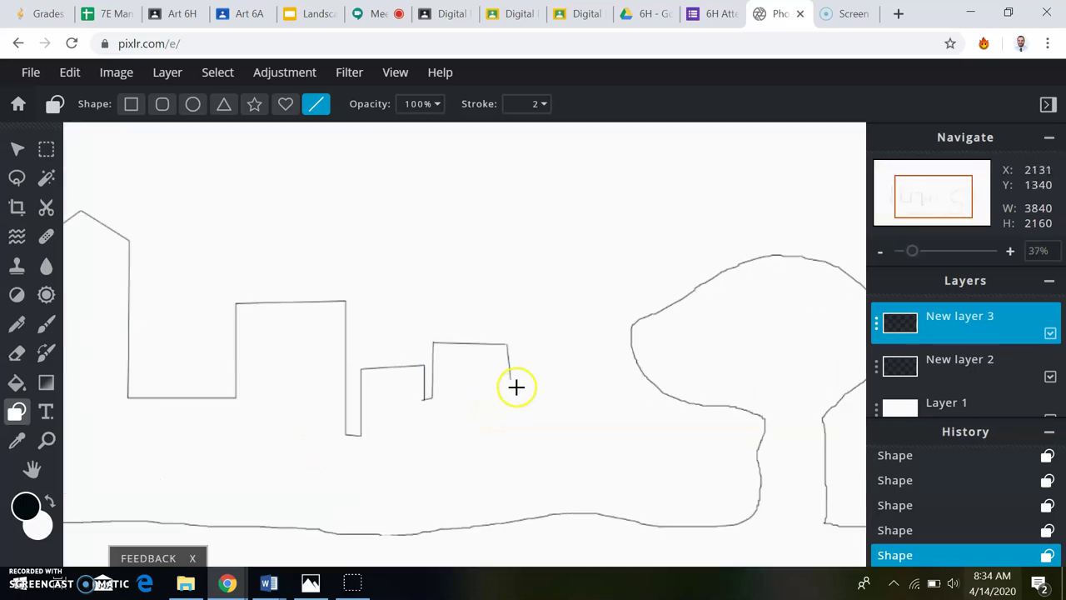
{"action": "scroll", "coordinate": [504, 333], "scroll_direction": "up", "scroll_amount": 8}
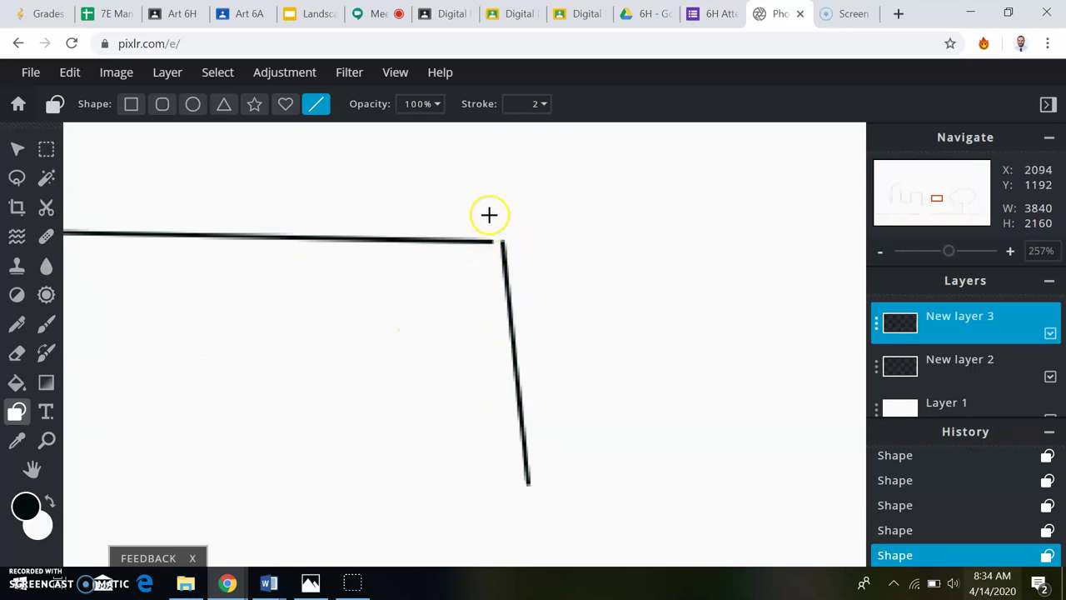
{"action": "left_click", "coordinate": [69, 73]}
{"action": "left_click", "coordinate": [77, 98]}
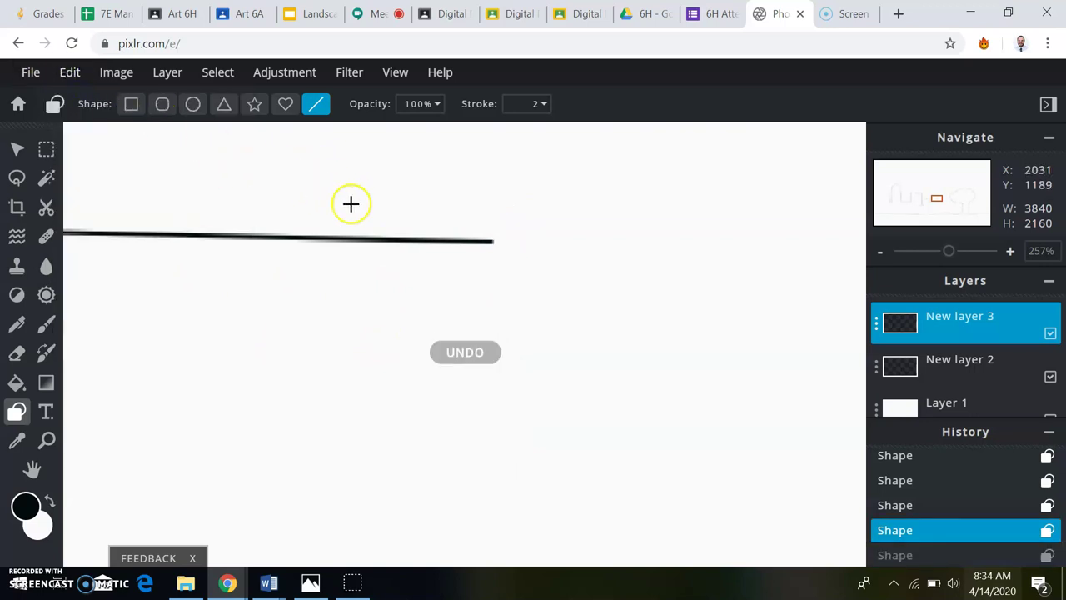
Step: Redraw the wall down from the rooftop corner and add a taller building reaching toward the tree
{"action": "scroll", "coordinate": [496, 250], "scroll_direction": "down", "scroll_amount": 10}
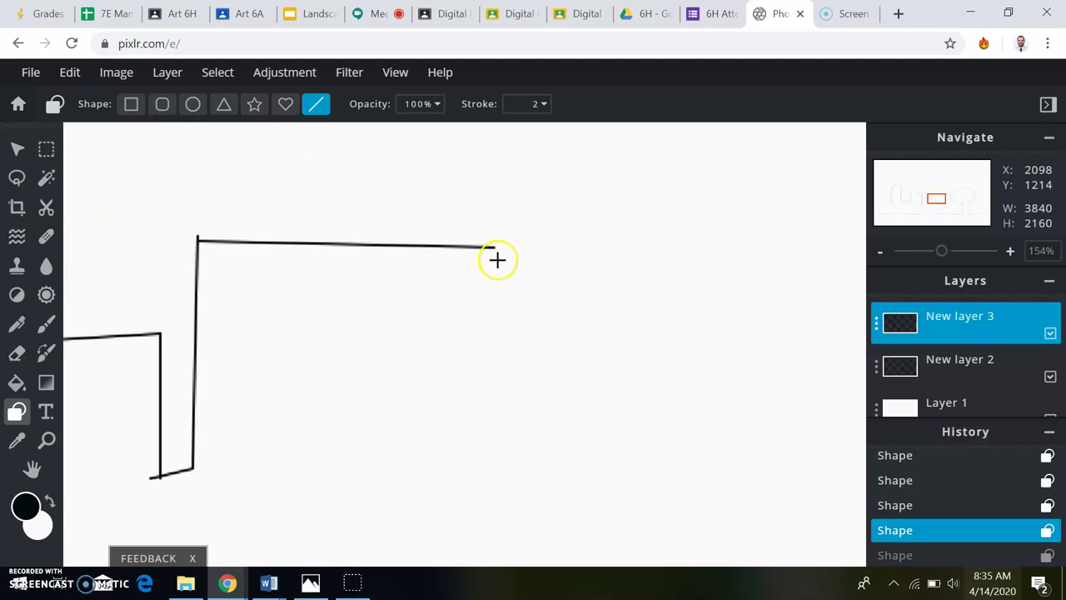
{"action": "scroll", "coordinate": [497, 264], "scroll_direction": "down", "scroll_amount": 1}
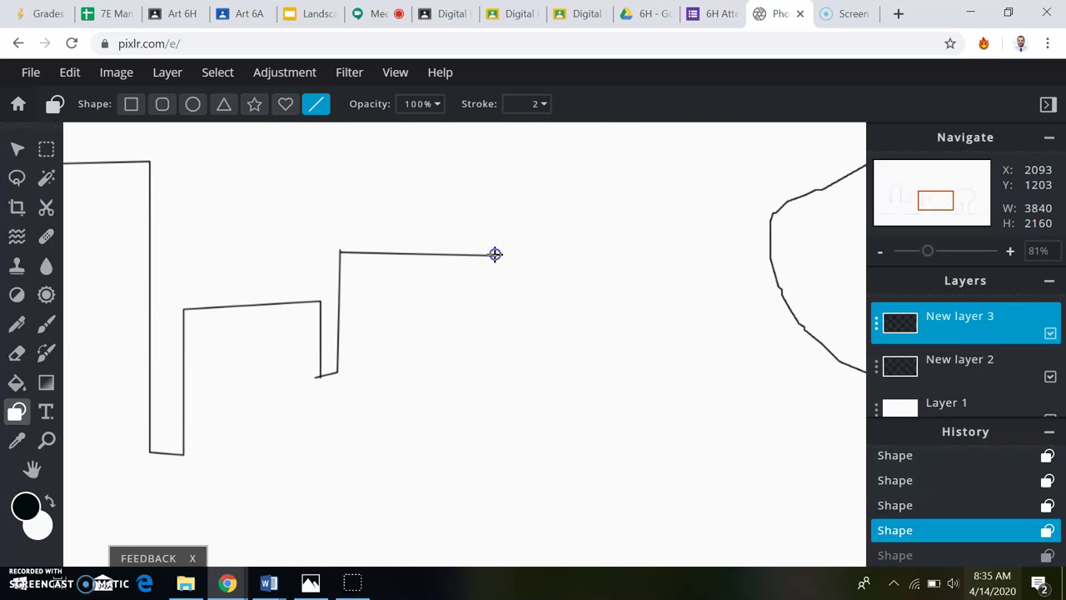
{"action": "left_click_drag", "start_coordinate": [493, 342], "coordinate": [495, 471]}
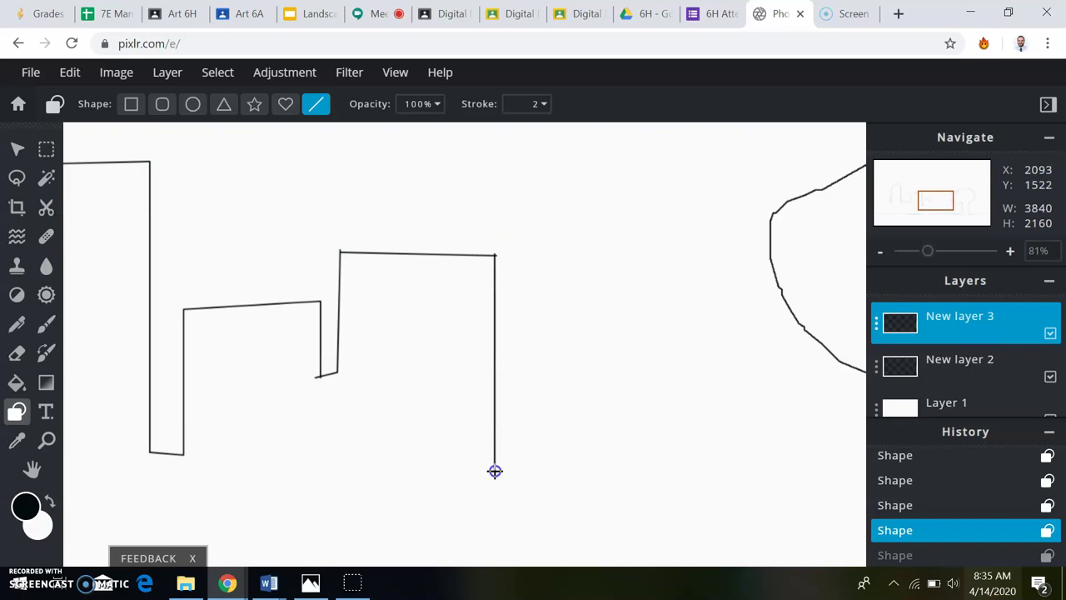
{"action": "left_click_drag", "start_coordinate": [494, 471], "coordinate": [494, 471]}
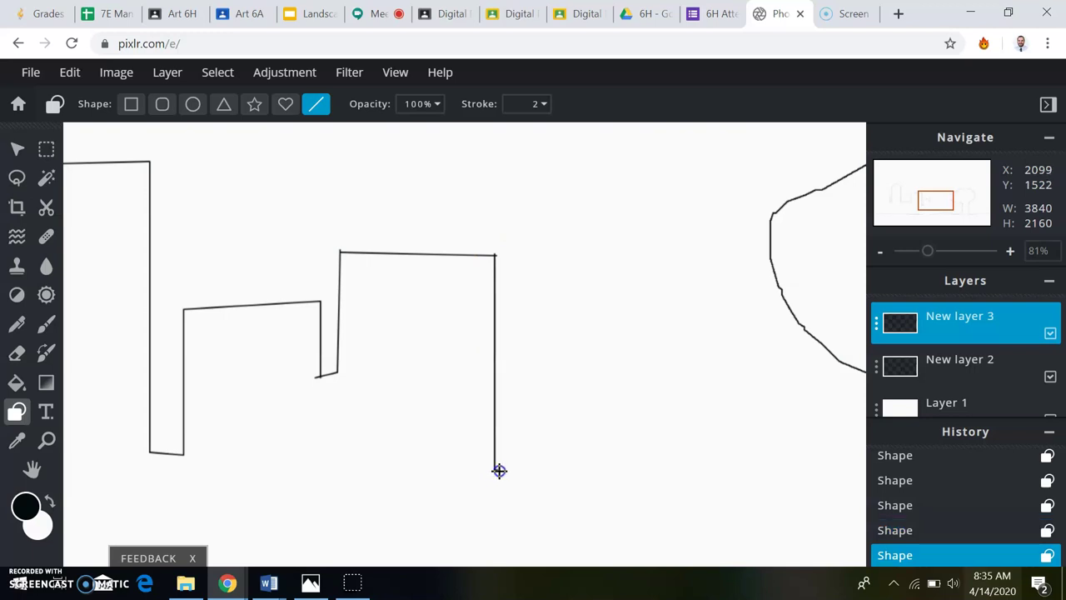
{"action": "mouse_move", "coordinate": [568, 457]}
{"action": "left_mouse_down"}
{"action": "mouse_move", "coordinate": [605, 455]}
{"action": "mouse_move", "coordinate": [616, 469]}
{"action": "mouse_move", "coordinate": [631, 378]}
{"action": "mouse_move", "coordinate": [602, 253]}
{"action": "mouse_move", "coordinate": [613, 215]}
{"action": "mouse_move", "coordinate": [722, 212]}
{"action": "left_mouse_up"}
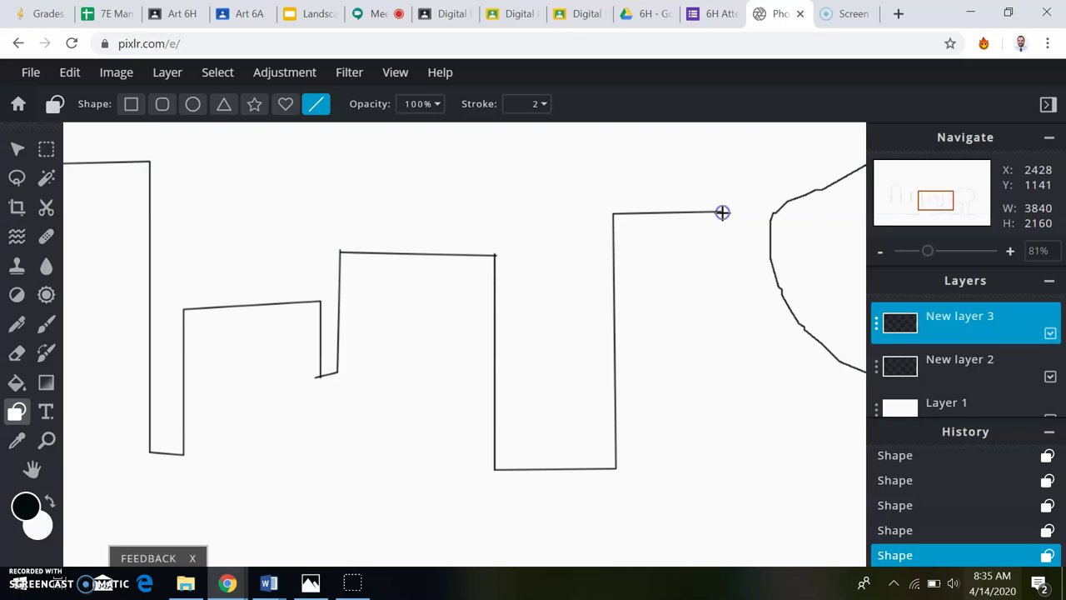
Step: Hide New layer 2 and draw three rectangular building outlines on the right
{"action": "scroll", "coordinate": [619, 400], "scroll_direction": "down", "scroll_amount": 5}
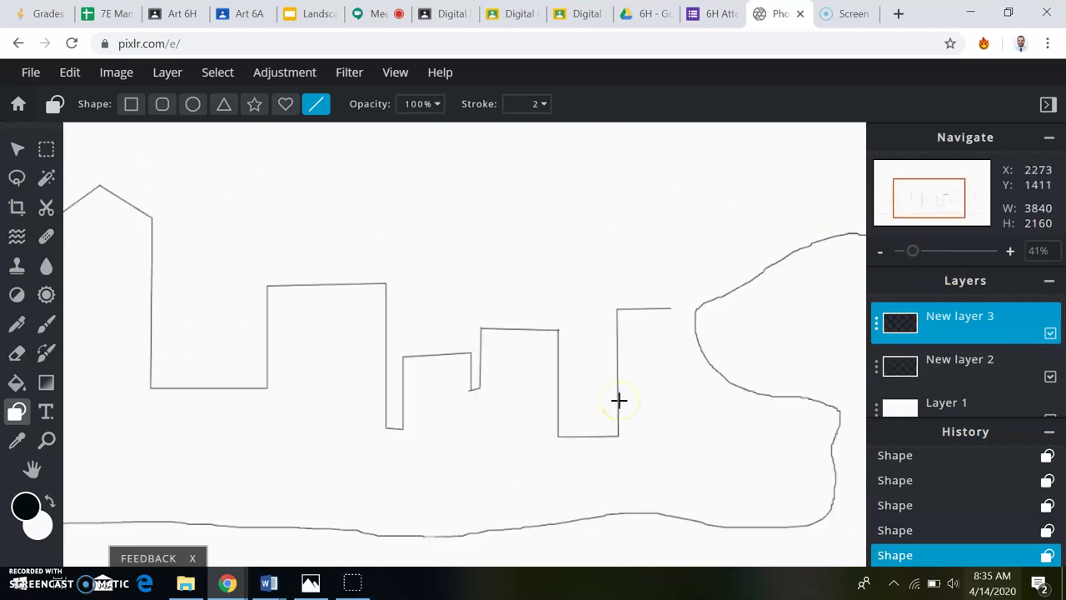
{"action": "scroll", "coordinate": [619, 400], "scroll_direction": "down", "scroll_amount": 3}
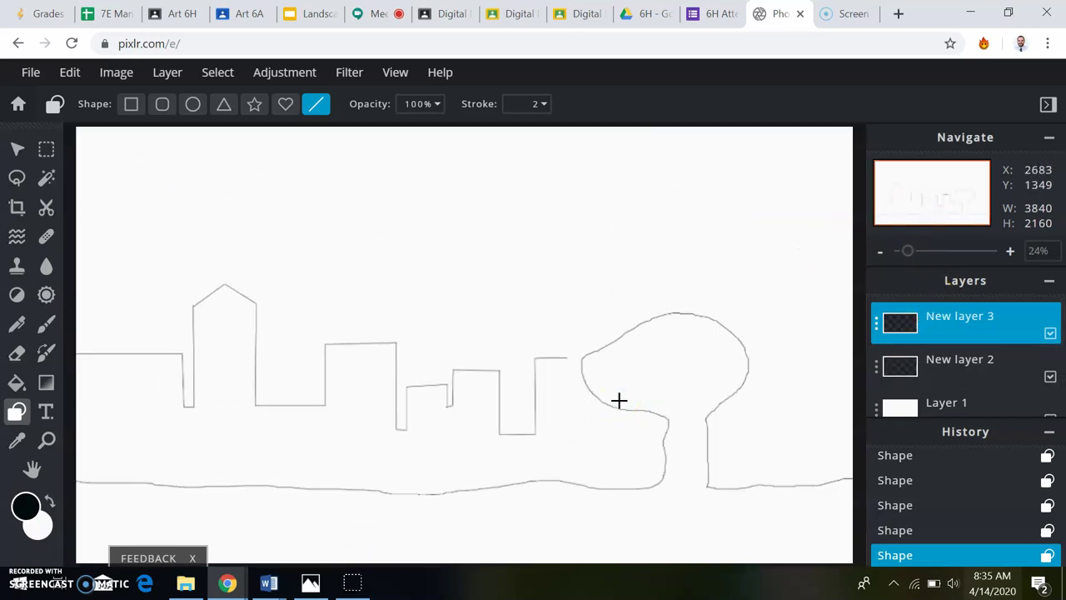
{"action": "left_click", "coordinate": [1051, 377]}
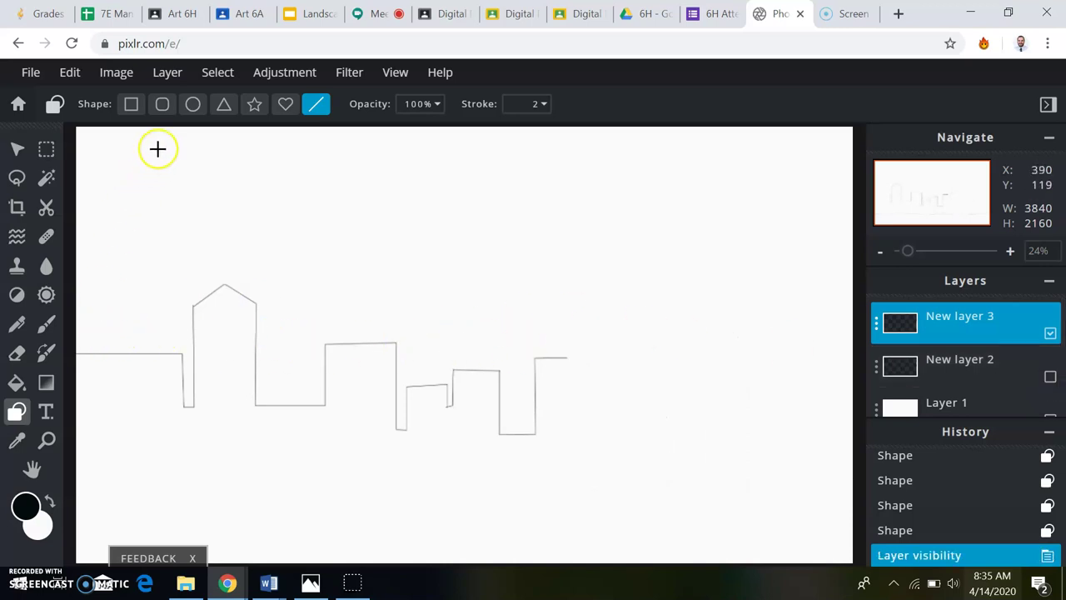
{"action": "left_click", "coordinate": [131, 104]}
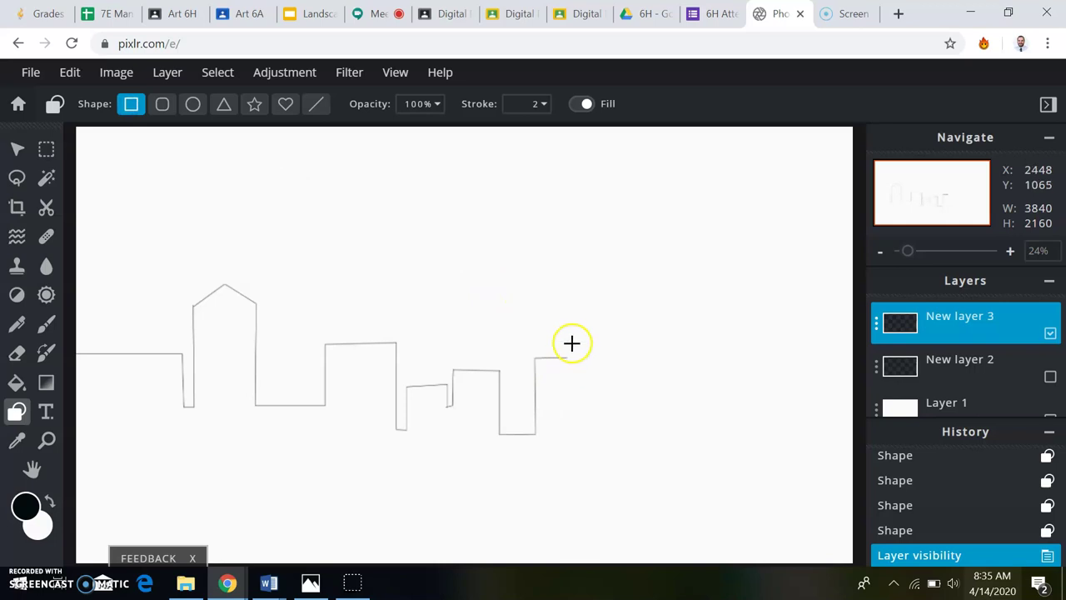
{"action": "left_click_drag", "start_coordinate": [567, 336], "coordinate": [640, 447]}
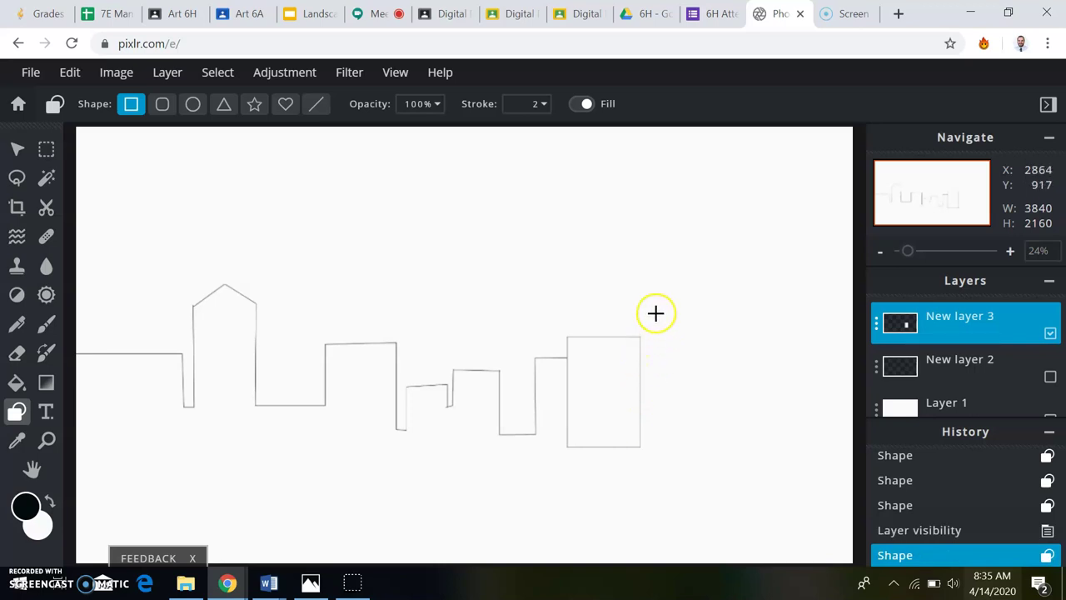
{"action": "left_click_drag", "start_coordinate": [655, 312], "coordinate": [712, 389]}
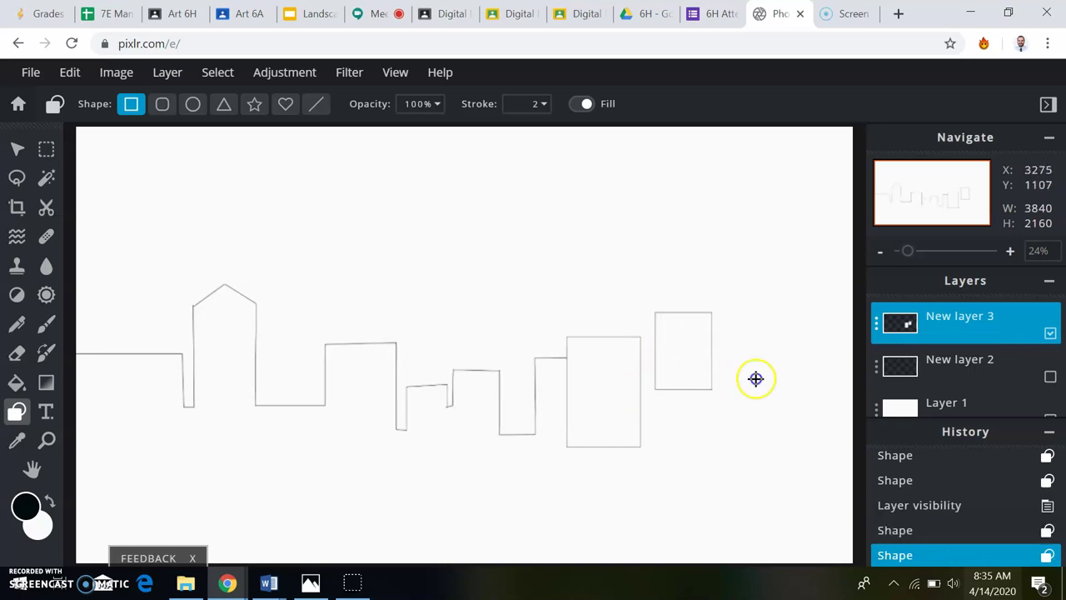
{"action": "left_click_drag", "start_coordinate": [737, 351], "coordinate": [811, 451]}
{"action": "left_click", "coordinate": [126, 222]}
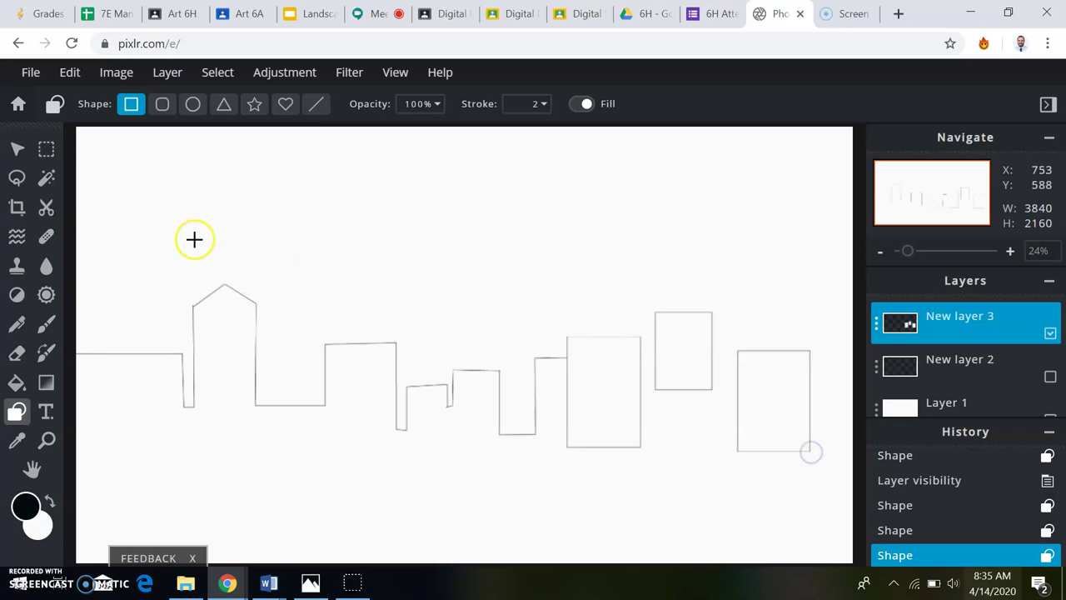
Step: Join two of the buildings with a short straight connecting line
{"action": "left_click", "coordinate": [317, 108]}
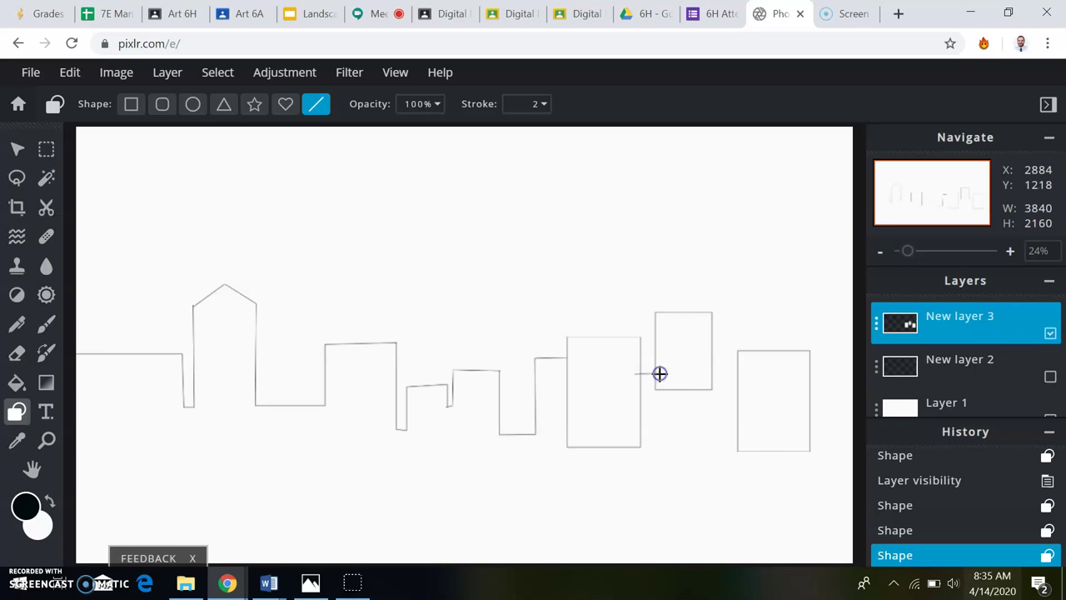
{"action": "left_click_drag", "start_coordinate": [634, 374], "coordinate": [661, 374]}
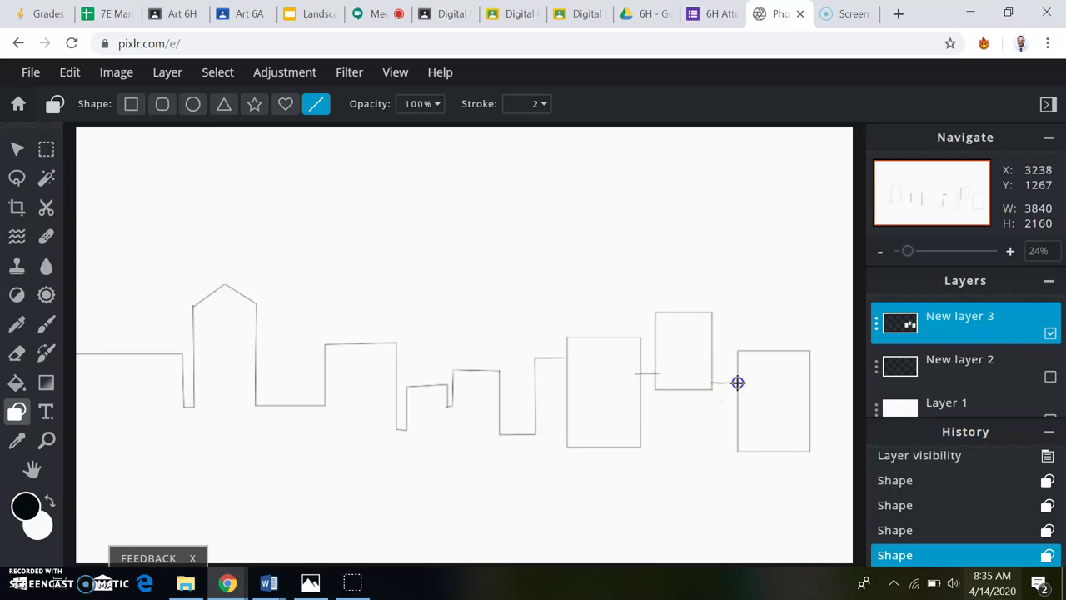
{"action": "left_click", "coordinate": [805, 366]}
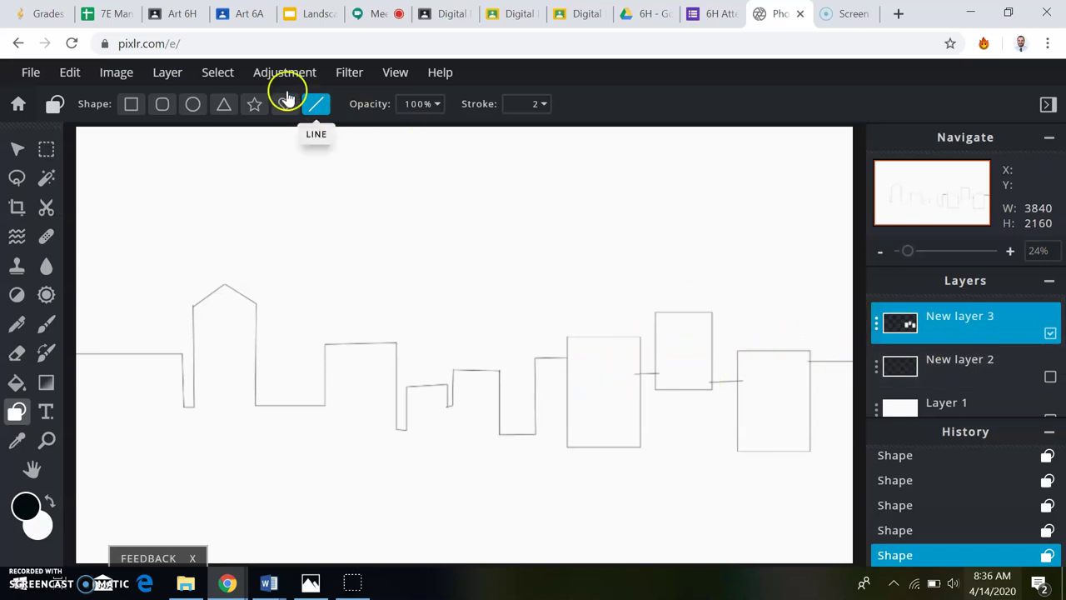
Step: Add New layer 4 and select the Brush tool to sketch the mountain
{"action": "left_click", "coordinate": [171, 75]}
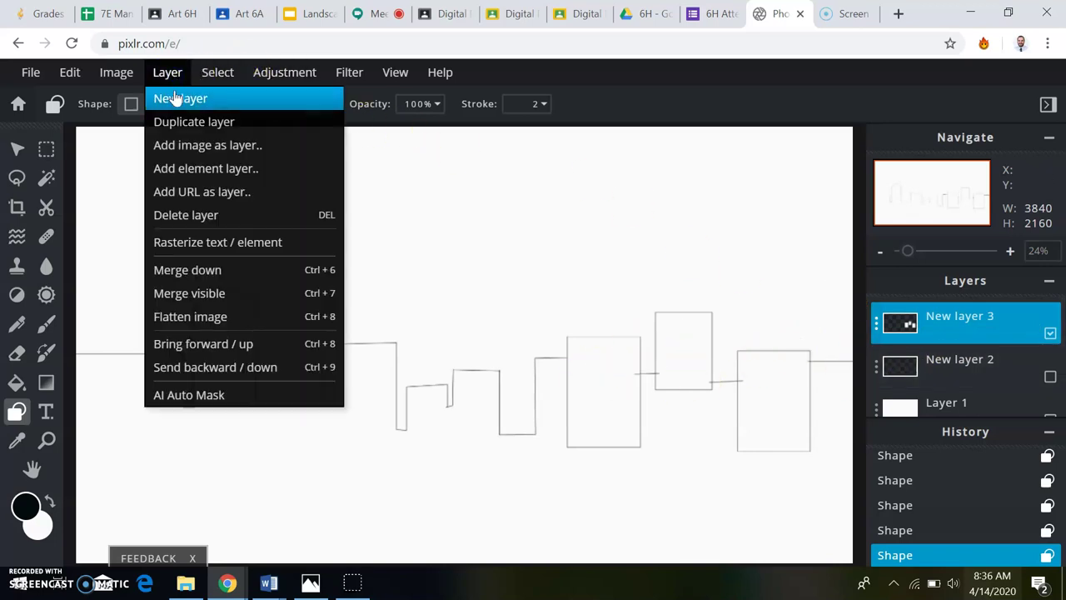
{"action": "left_click", "coordinate": [171, 100]}
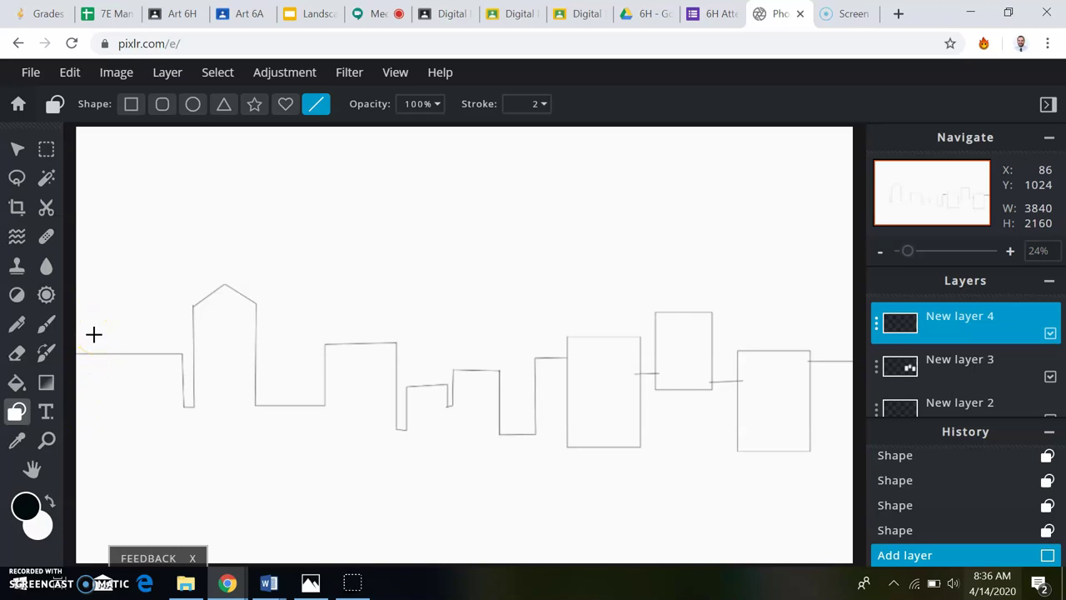
{"action": "left_click", "coordinate": [141, 359]}
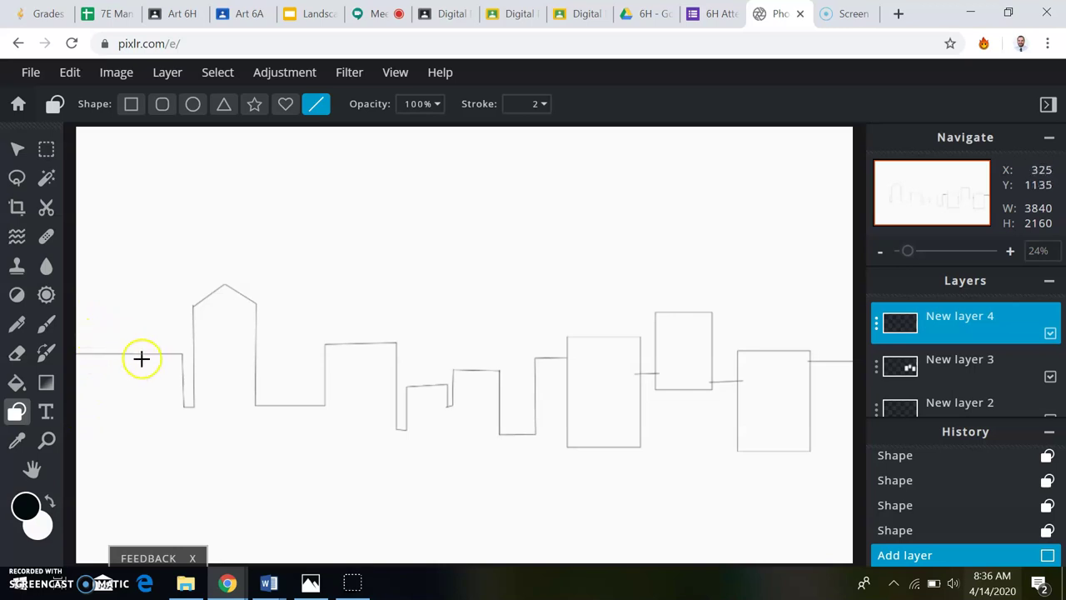
{"action": "left_click", "coordinate": [46, 325]}
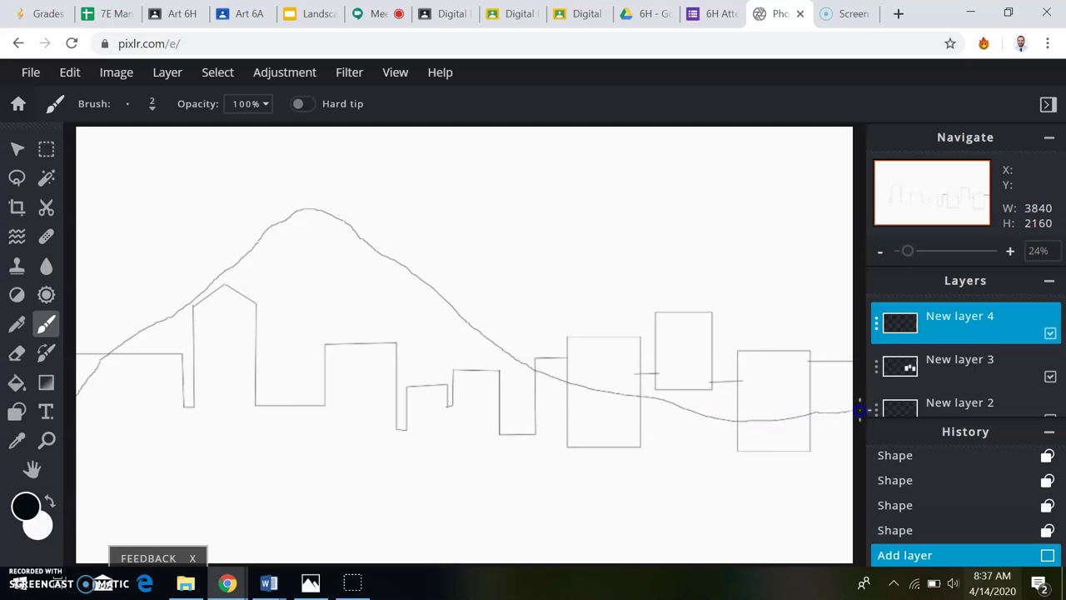
Step: Finish the freehand mountain curve arching over the skyline from left edge to right
{"action": "left_click", "coordinate": [421, 455]}
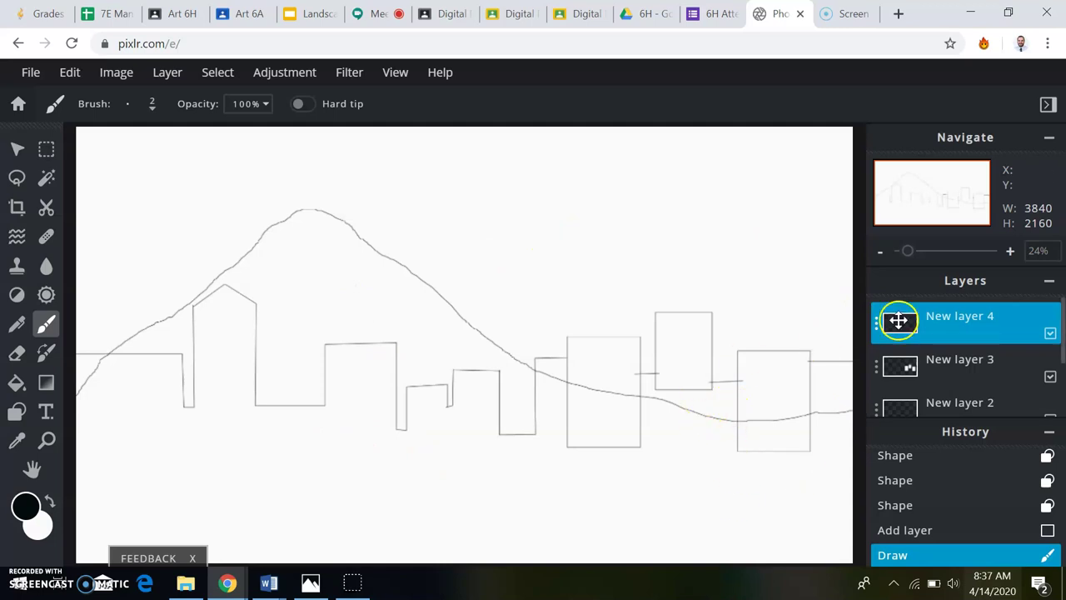
{"action": "scroll", "coordinate": [945, 367], "scroll_direction": "down", "scroll_amount": 2}
{"action": "scroll", "coordinate": [946, 366], "scroll_direction": "down", "scroll_amount": 1}
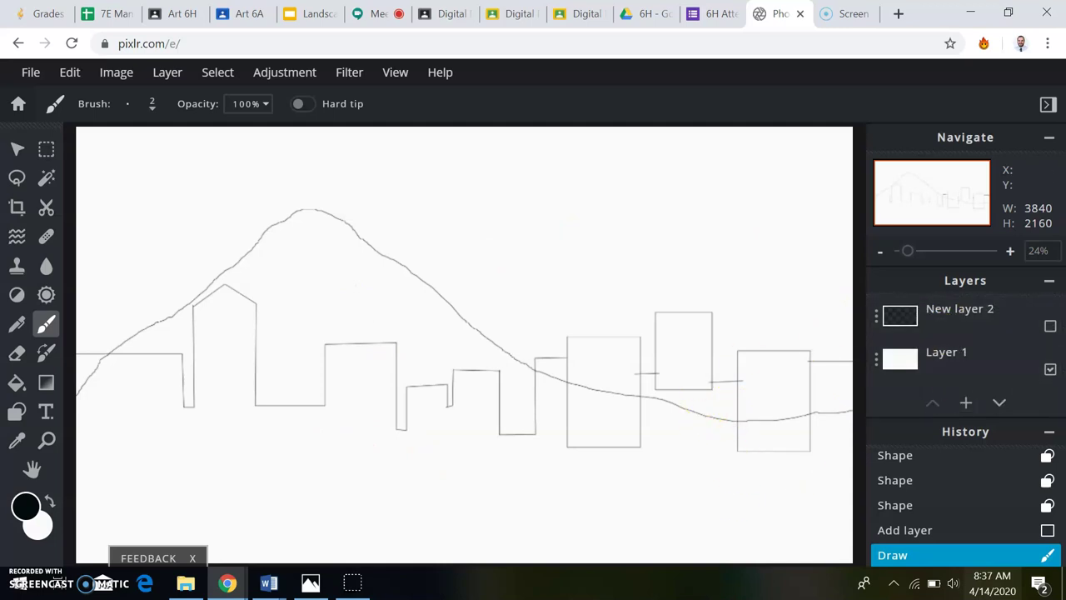
Step: Make New layer 2's river and ground outlines visible again, then bring up the colour picker
{"action": "left_click", "coordinate": [955, 320]}
{"action": "left_click", "coordinate": [920, 310]}
{"action": "left_click", "coordinate": [1053, 326]}
{"action": "left_click", "coordinate": [1050, 327]}
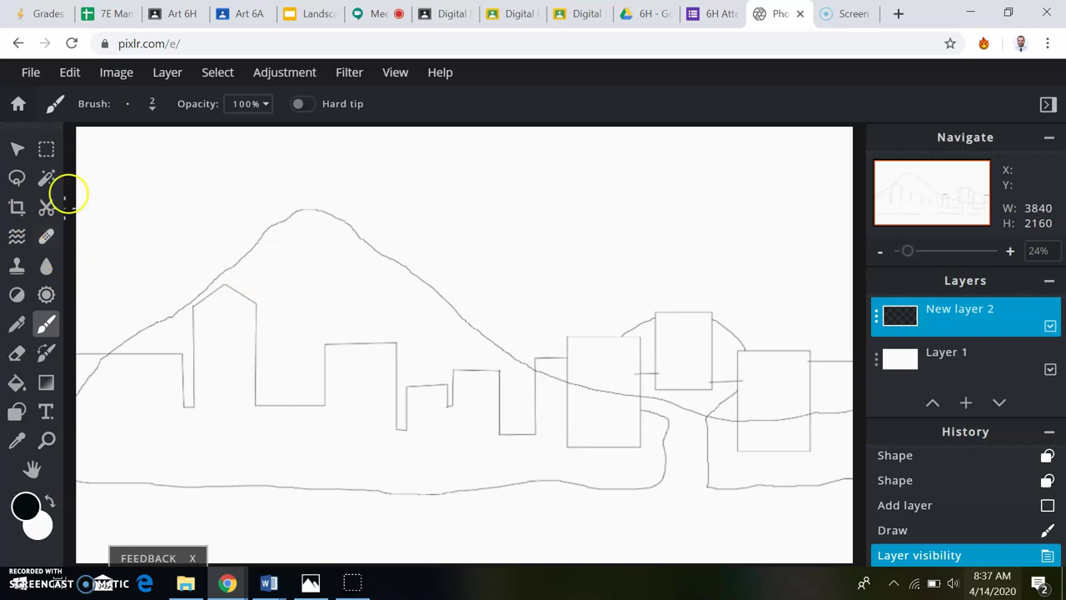
{"action": "left_click", "coordinate": [25, 504]}
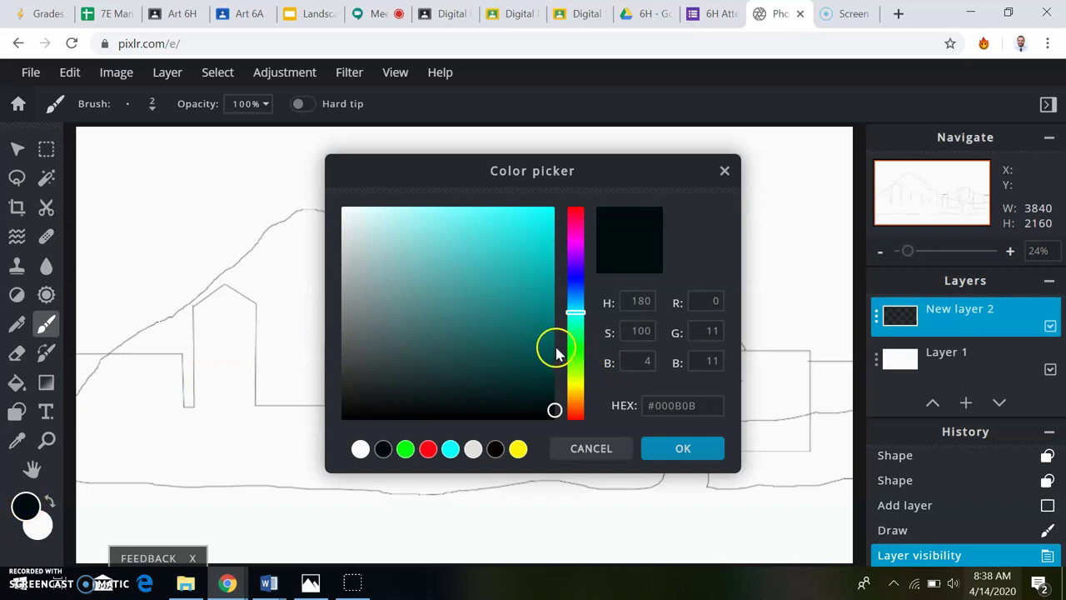
Step: Choose dark navy blue #03017B as the painting colour
{"action": "left_click", "coordinate": [575, 276]}
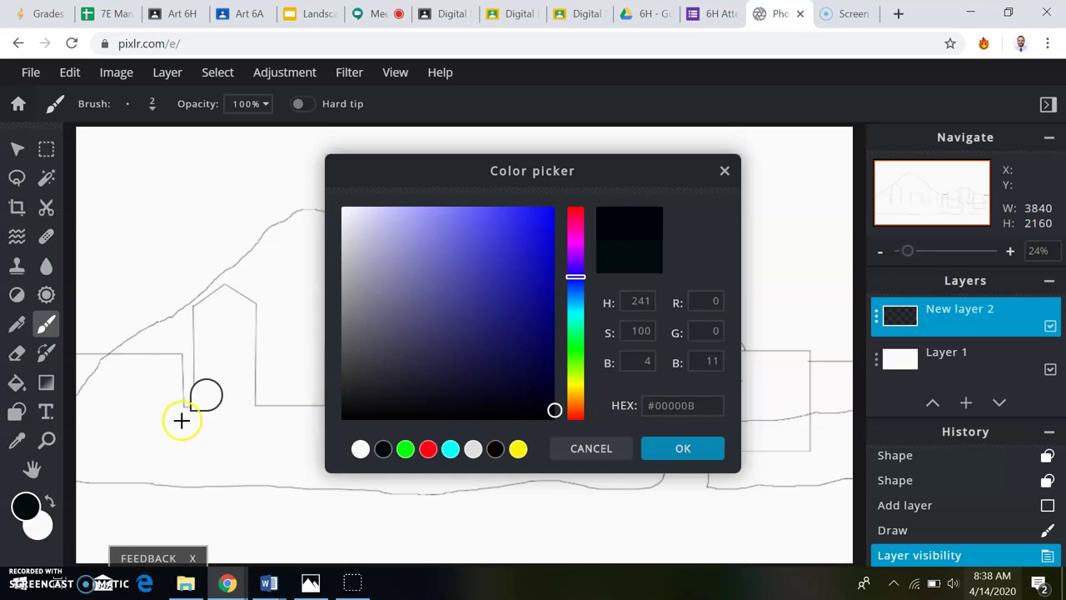
{"action": "left_click", "coordinate": [549, 209]}
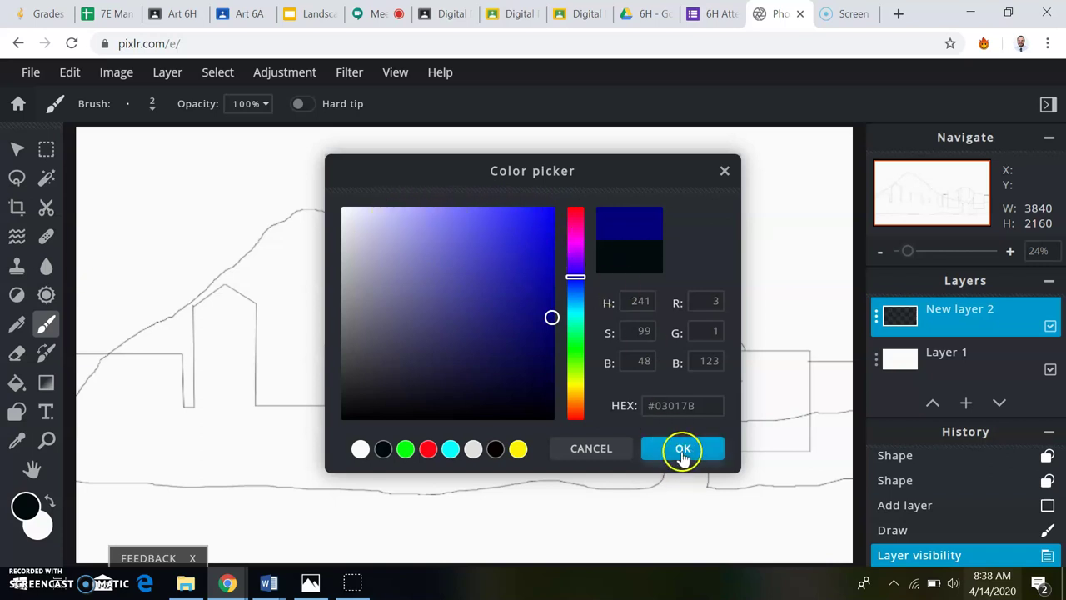
{"action": "left_click", "coordinate": [682, 450]}
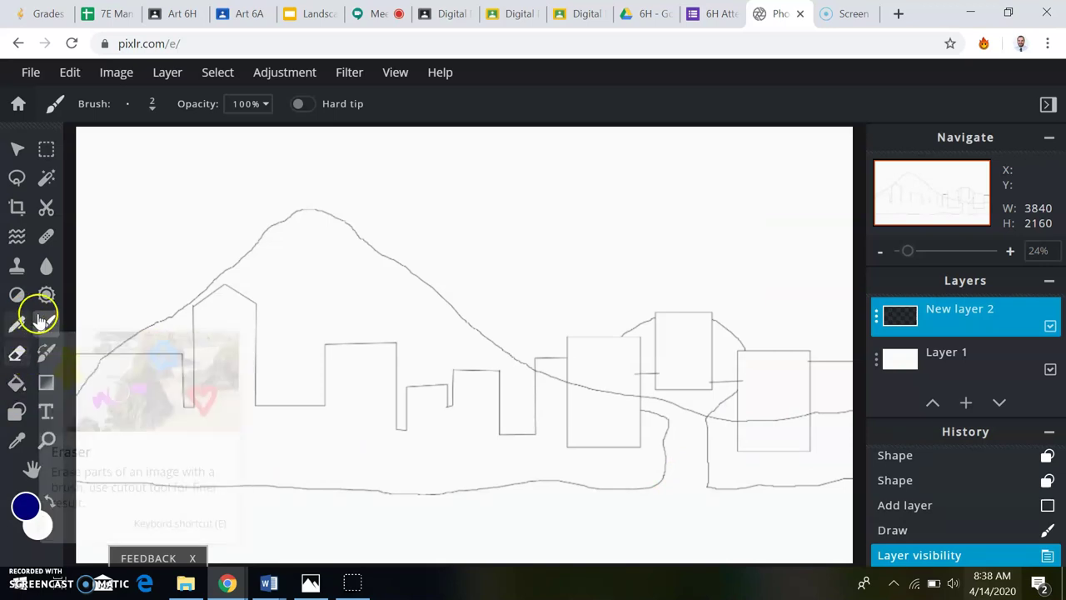
Step: Paint-bucket the ground and river on New layer 2 navy, hide it, then select New layer 3
{"action": "left_click", "coordinate": [17, 382]}
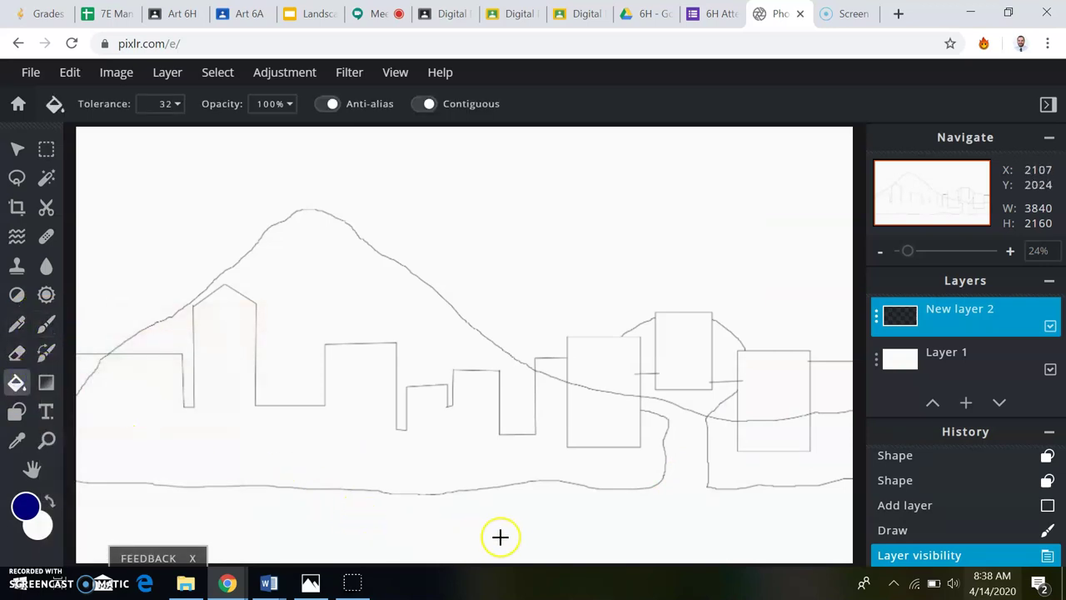
{"action": "left_click", "coordinate": [391, 552]}
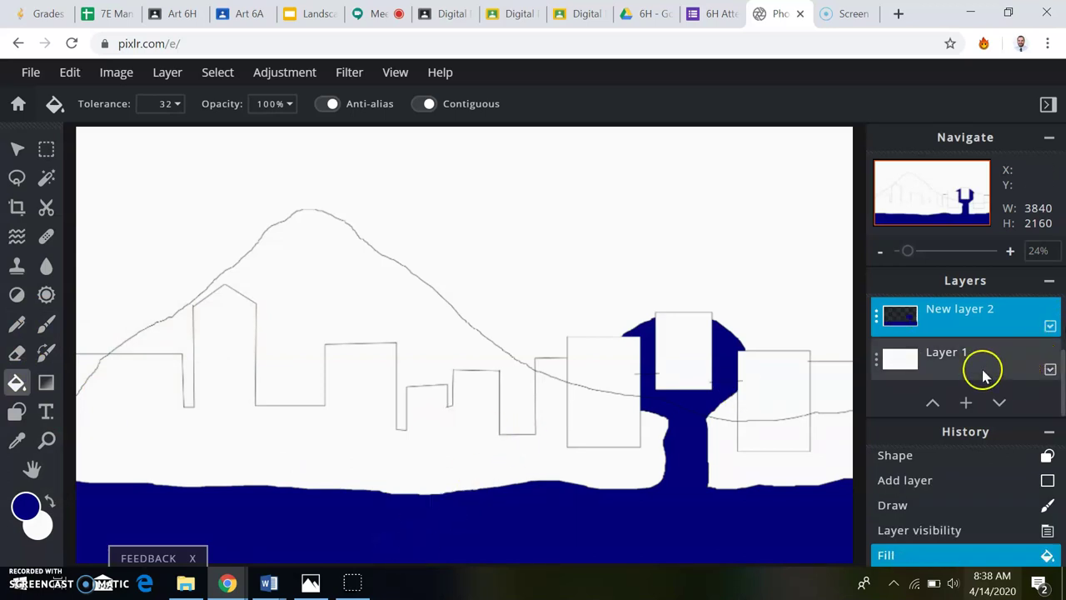
{"action": "left_click", "coordinate": [1051, 328]}
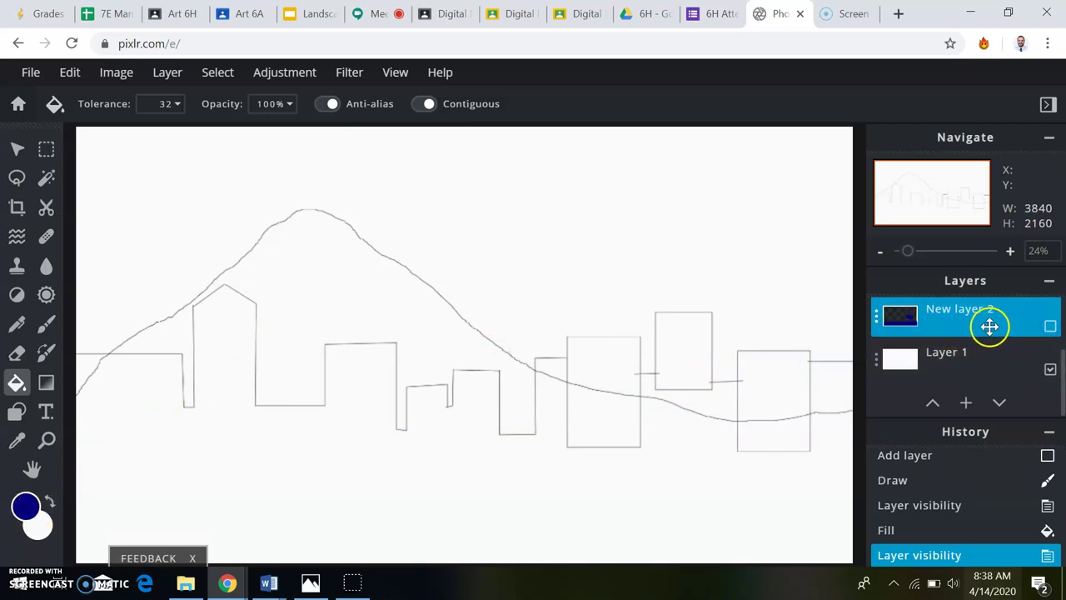
{"action": "scroll", "coordinate": [988, 327], "scroll_direction": "up", "scroll_amount": 2}
{"action": "left_click", "coordinate": [981, 363]}
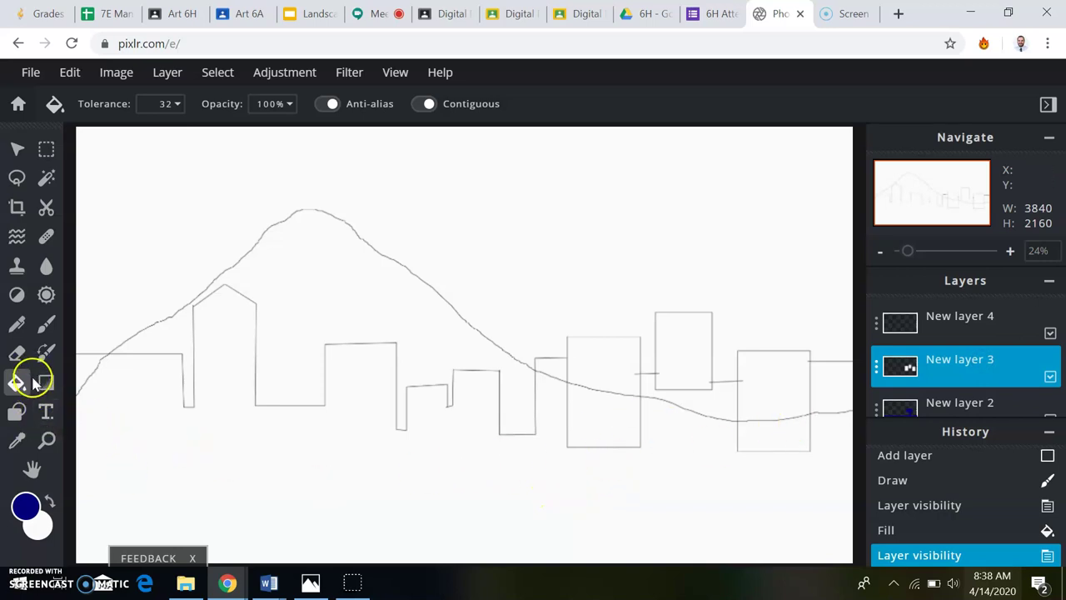
Step: Set the painting colour to bright blue #0703FB
{"action": "left_click", "coordinate": [26, 506]}
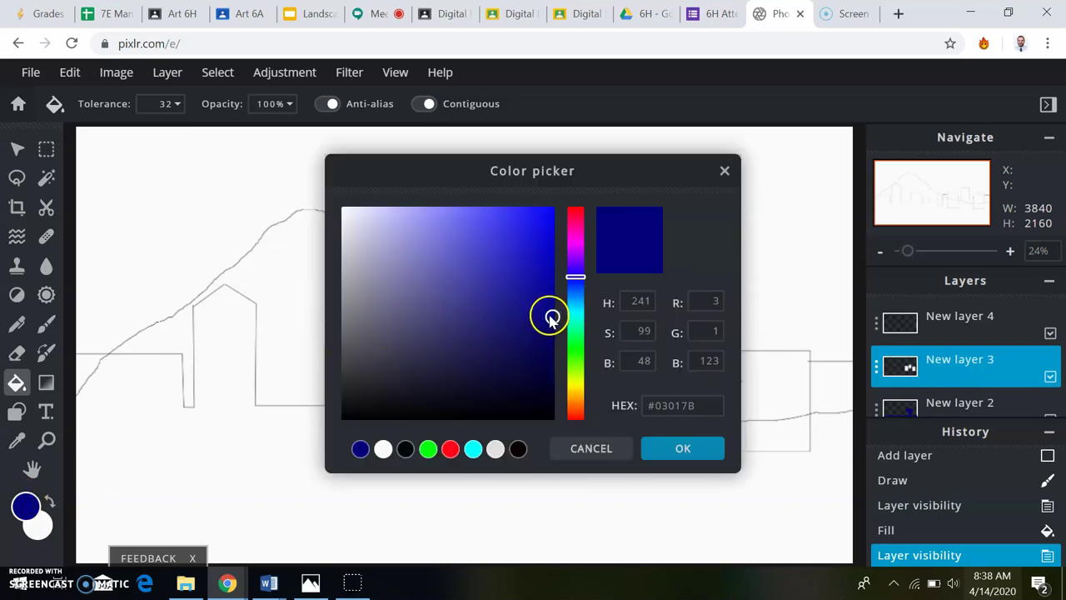
{"action": "left_click_drag", "start_coordinate": [551, 320], "coordinate": [543, 283]}
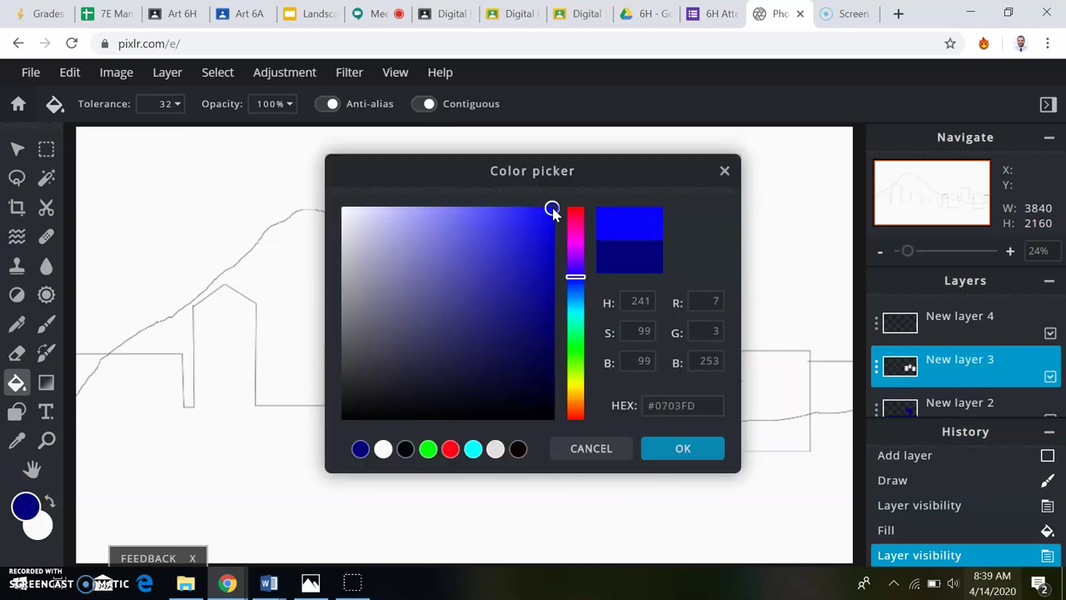
{"action": "left_click", "coordinate": [702, 447]}
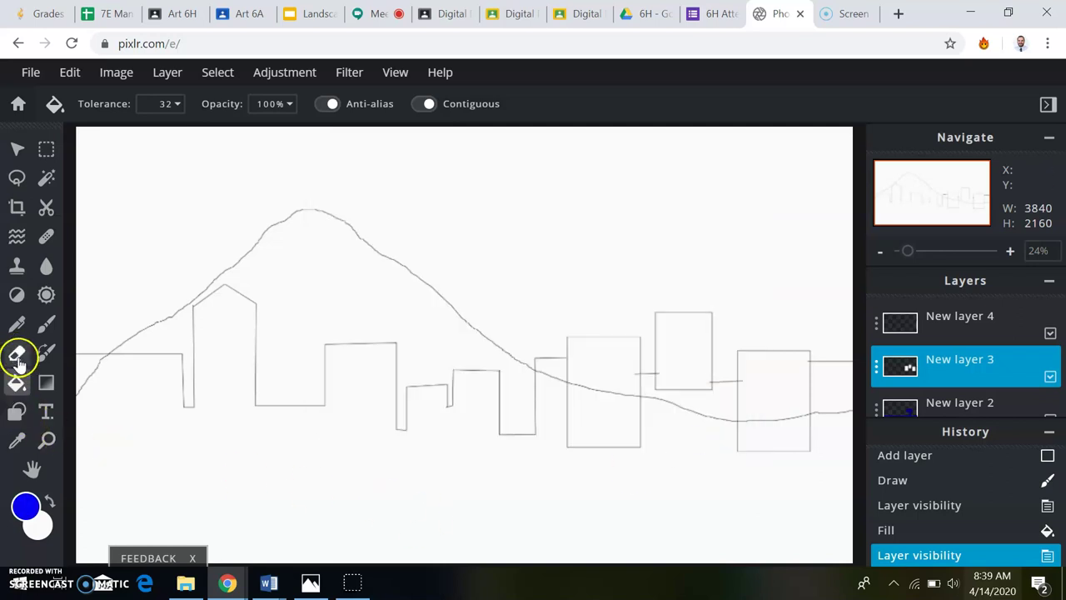
Step: Bucket-fill the area below the skyline and the three building rectangles with bright blue
{"action": "left_click", "coordinate": [569, 490]}
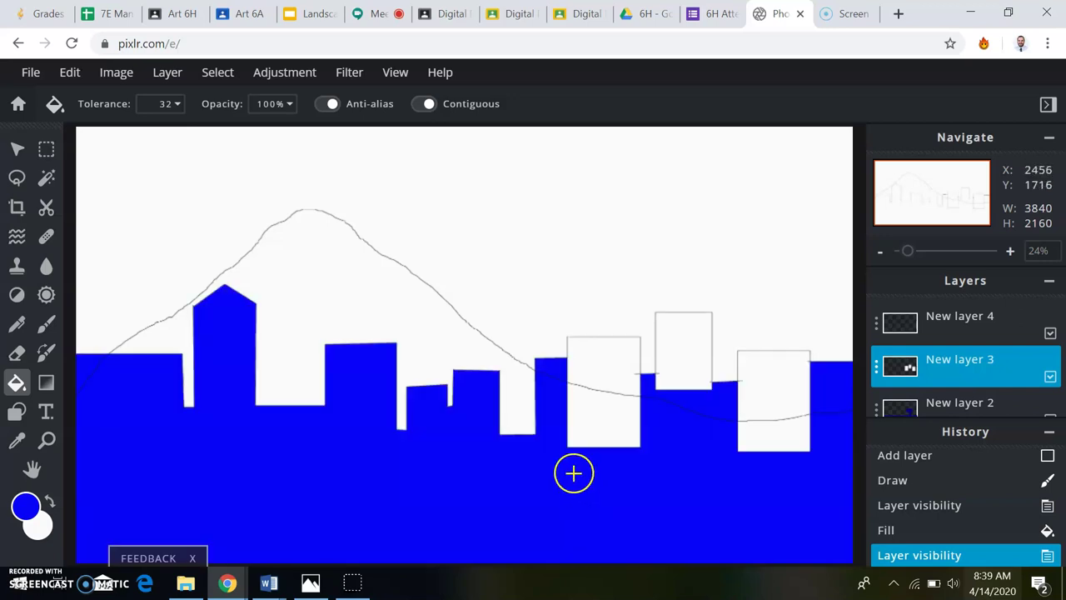
{"action": "left_click", "coordinate": [595, 425]}
{"action": "left_click", "coordinate": [683, 366]}
{"action": "left_click", "coordinate": [764, 399]}
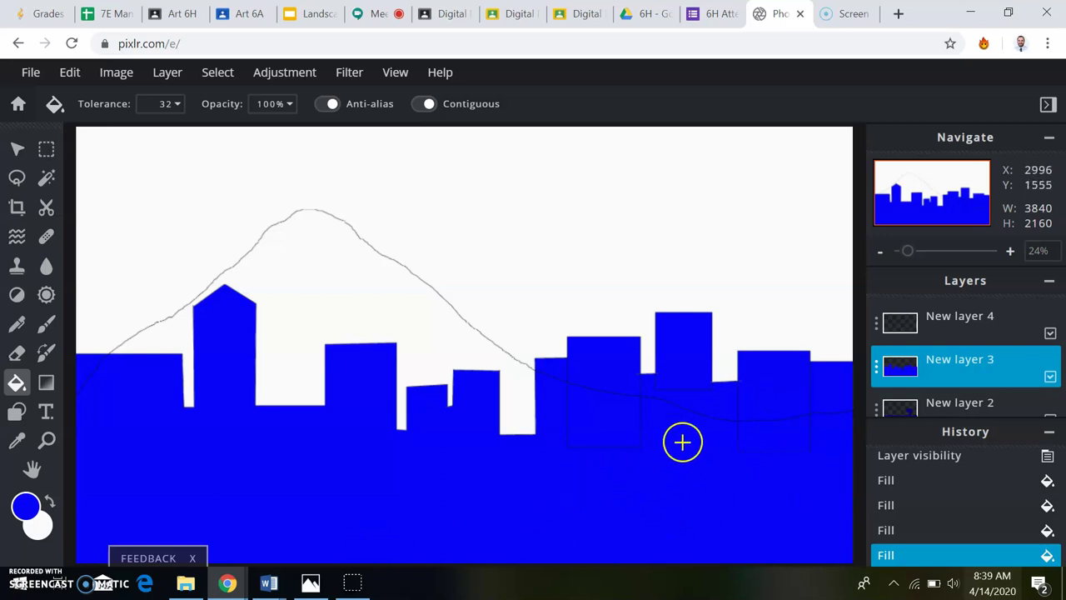
Step: Hide New layer 3, pick lighter blue #7472FF, and refill the skyline area with it
{"action": "left_click", "coordinate": [1050, 378]}
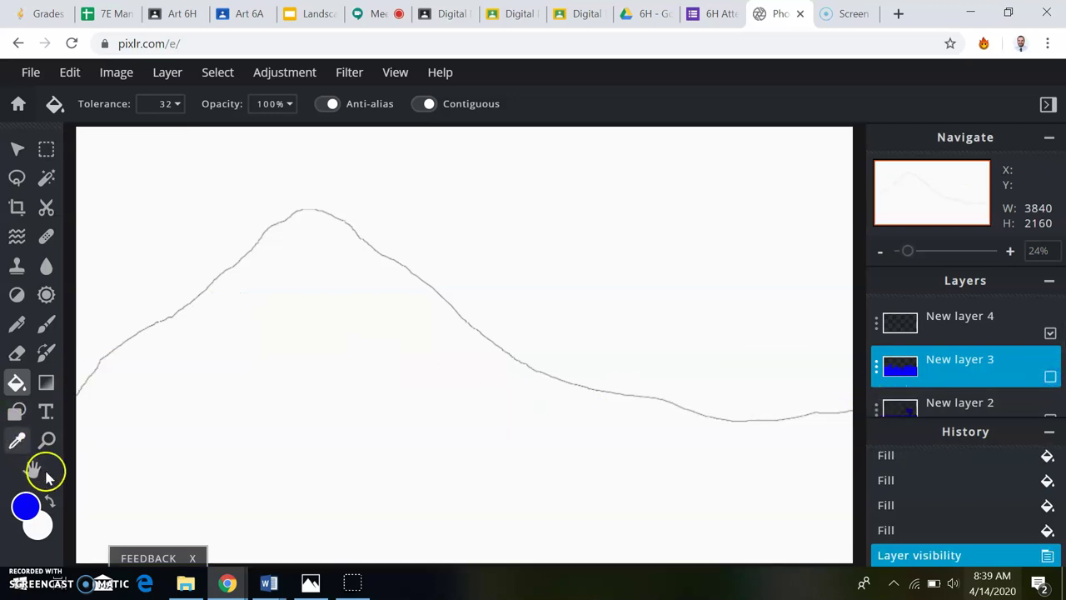
{"action": "left_click", "coordinate": [26, 507]}
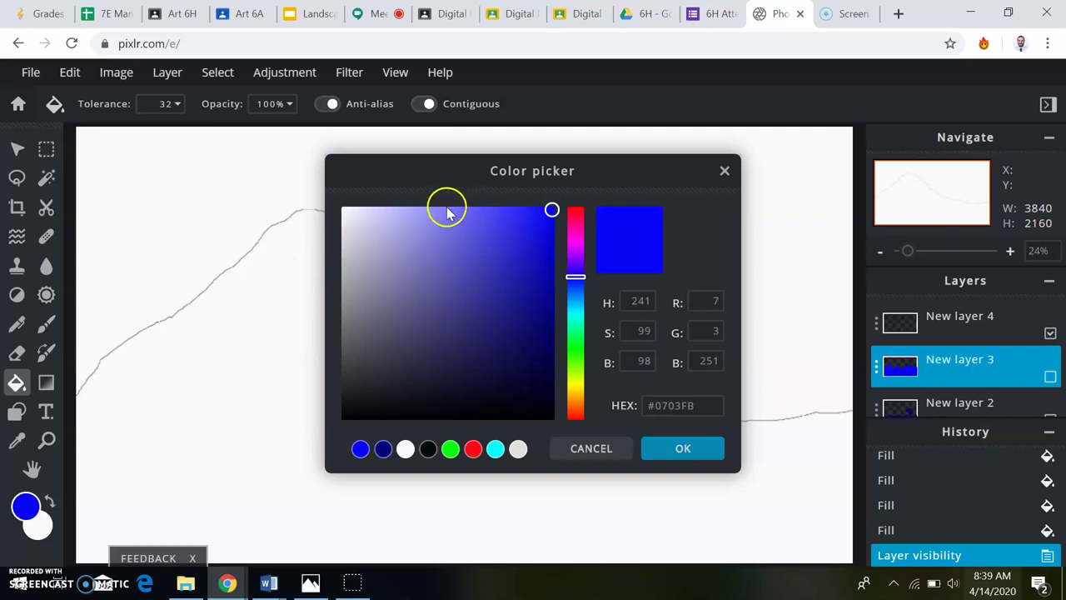
{"action": "left_click", "coordinate": [480, 212]}
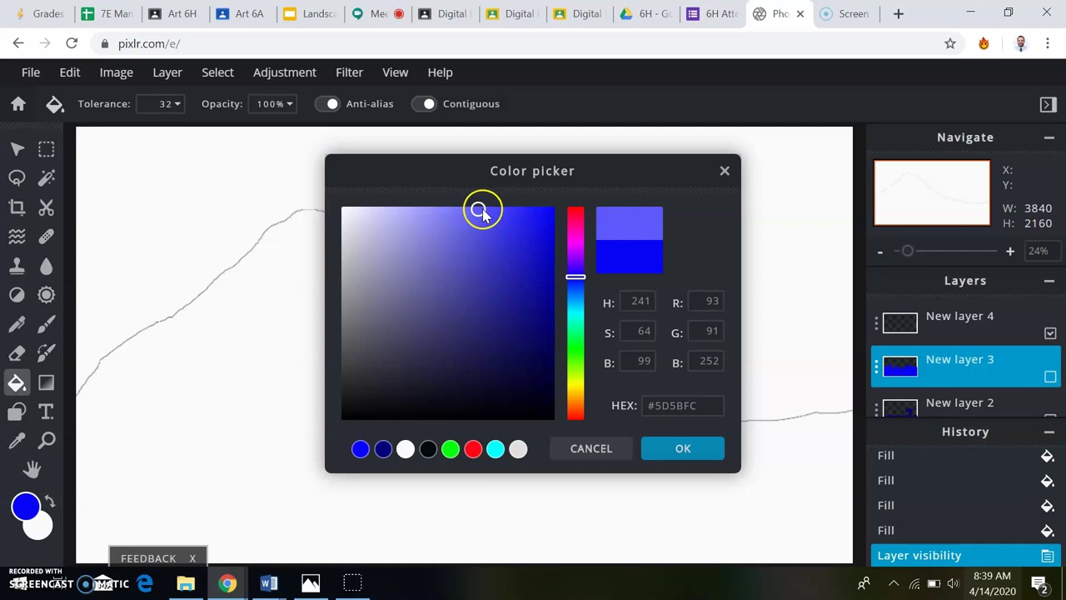
{"action": "left_click_drag", "start_coordinate": [482, 212], "coordinate": [463, 212]}
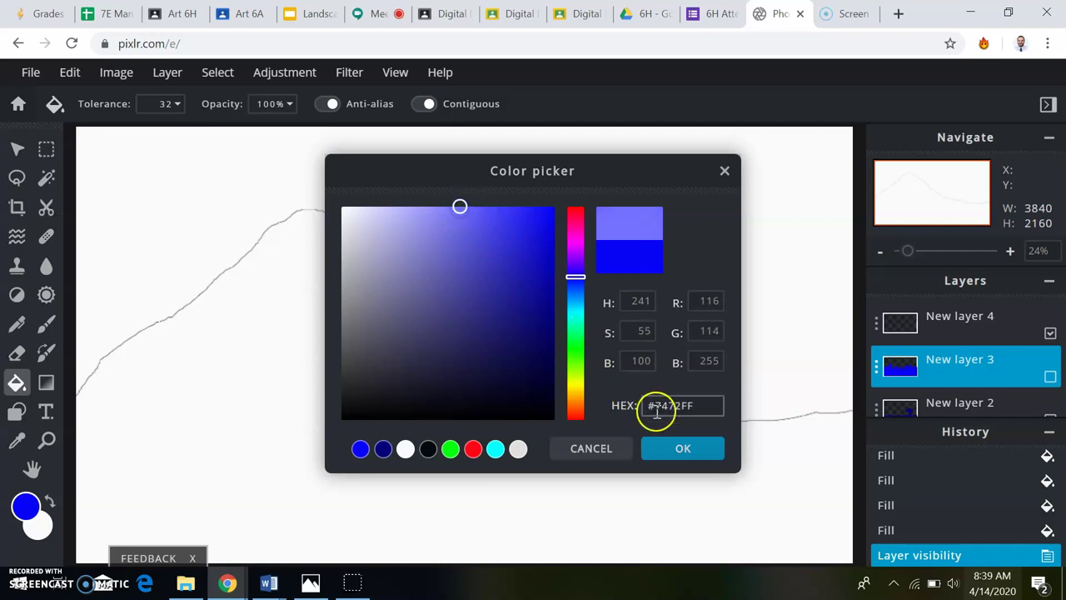
{"action": "left_click", "coordinate": [682, 450]}
{"action": "left_click", "coordinate": [412, 494]}
{"action": "left_click", "coordinate": [569, 452]}
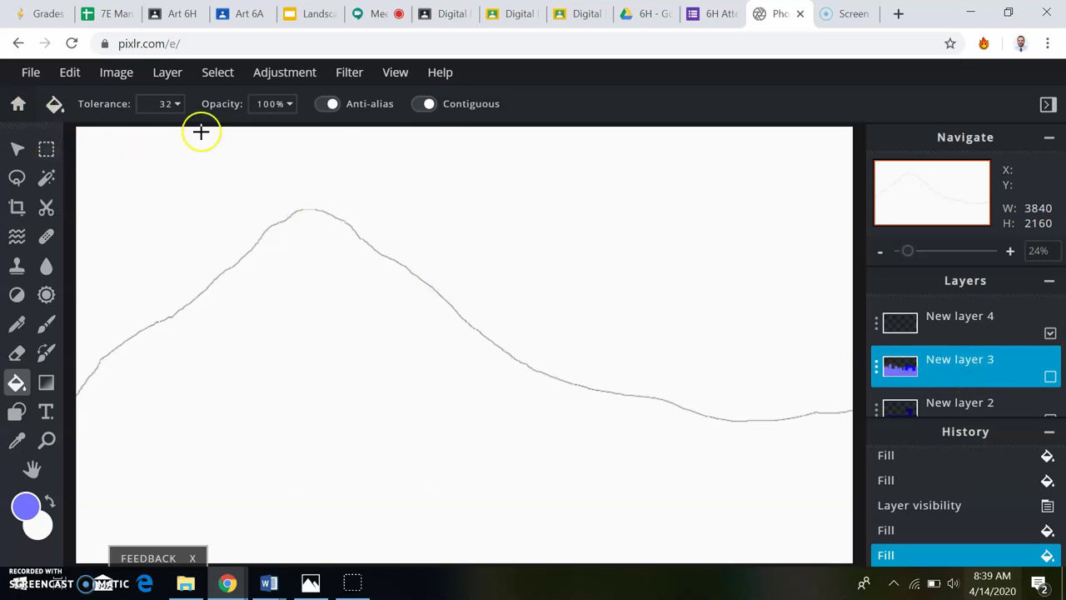
Step: Undo the lighter blue refill so New layer 3's skyline is bright blue #0703FB again
{"action": "left_click", "coordinate": [1051, 376]}
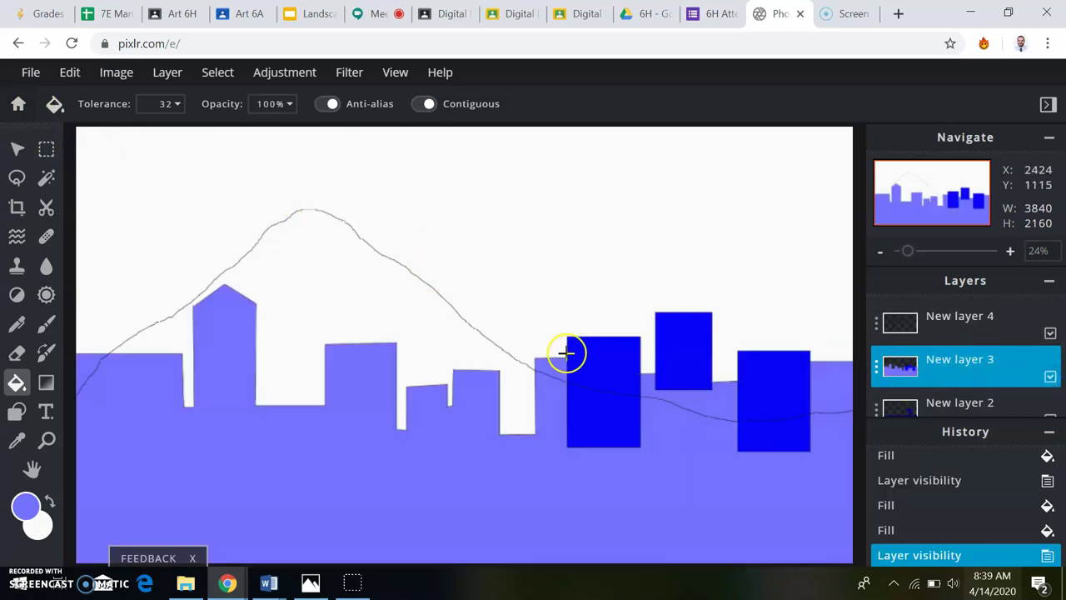
{"action": "key", "text": "ctrl+z"}
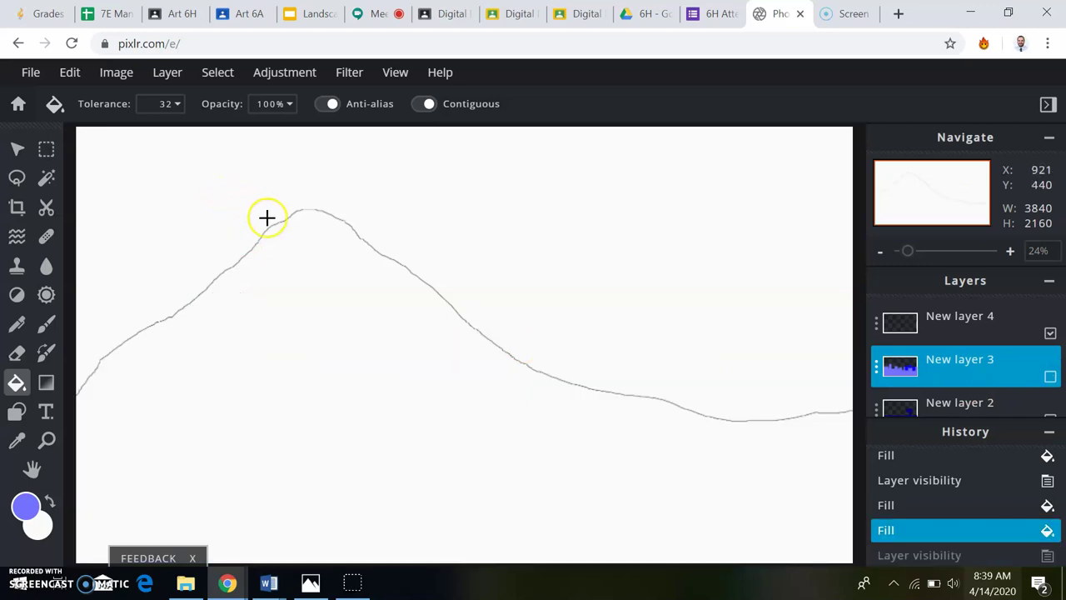
{"action": "left_click", "coordinate": [1050, 377]}
{"action": "key", "text": "ctrl+z"}
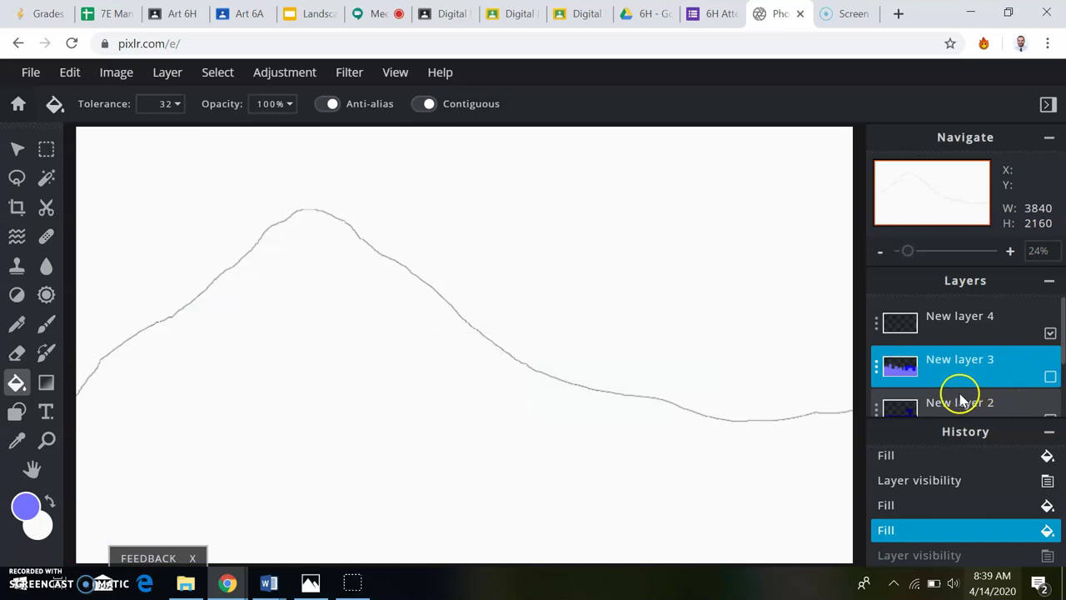
{"action": "left_click", "coordinate": [69, 72]}
{"action": "left_click", "coordinate": [86, 97]}
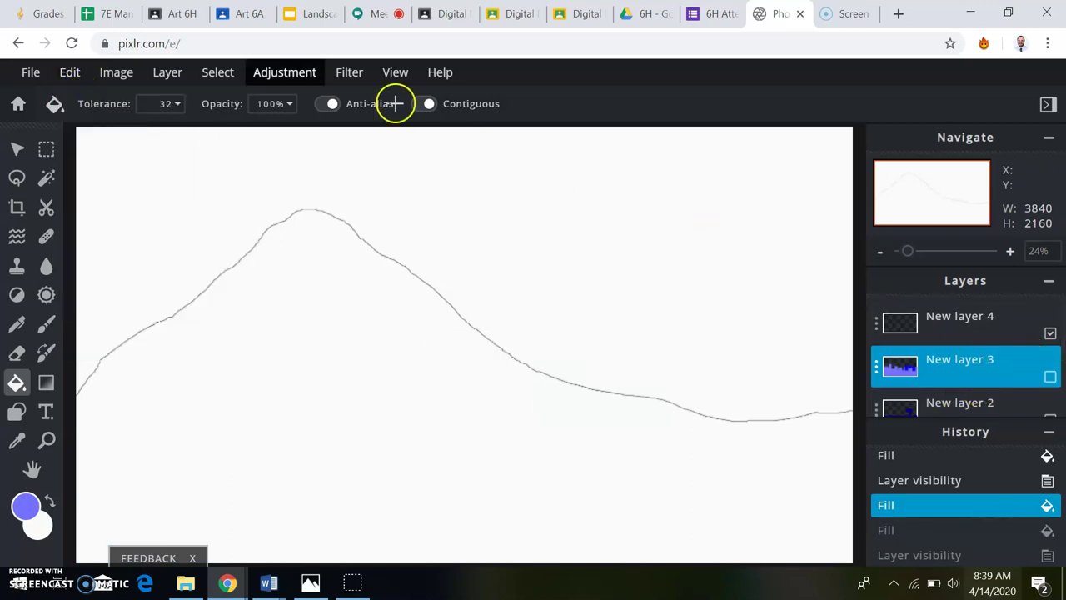
{"action": "left_click", "coordinate": [70, 72]}
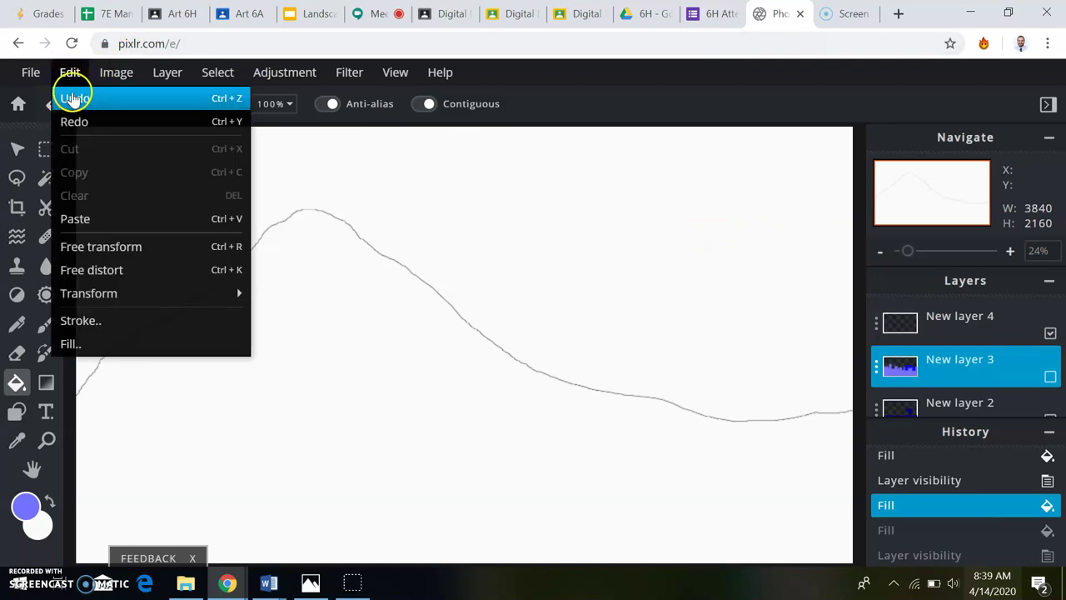
{"action": "left_click", "coordinate": [73, 98]}
{"action": "left_click", "coordinate": [58, 72]}
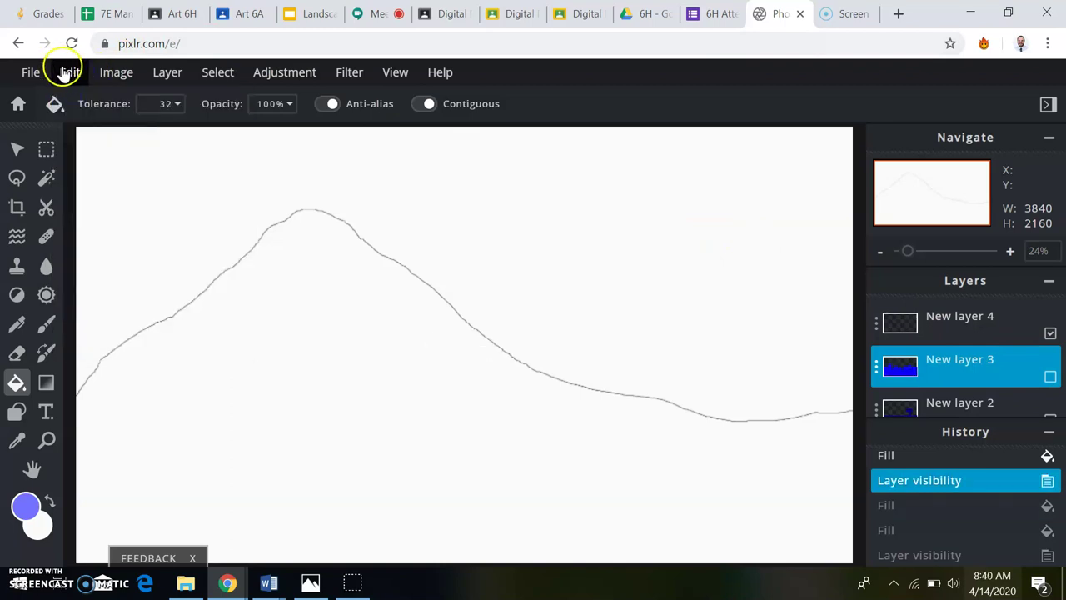
Step: Fill the area under the mountain line on New layer 4 pale purple, then show the skyline layer
{"action": "left_click", "coordinate": [1050, 377]}
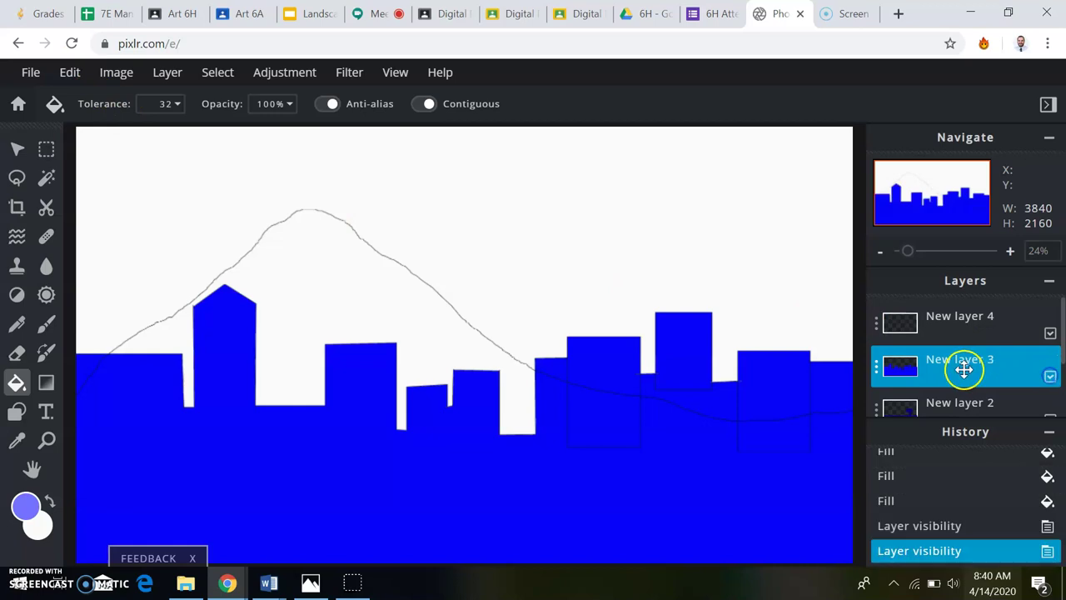
{"action": "left_click", "coordinate": [1050, 377]}
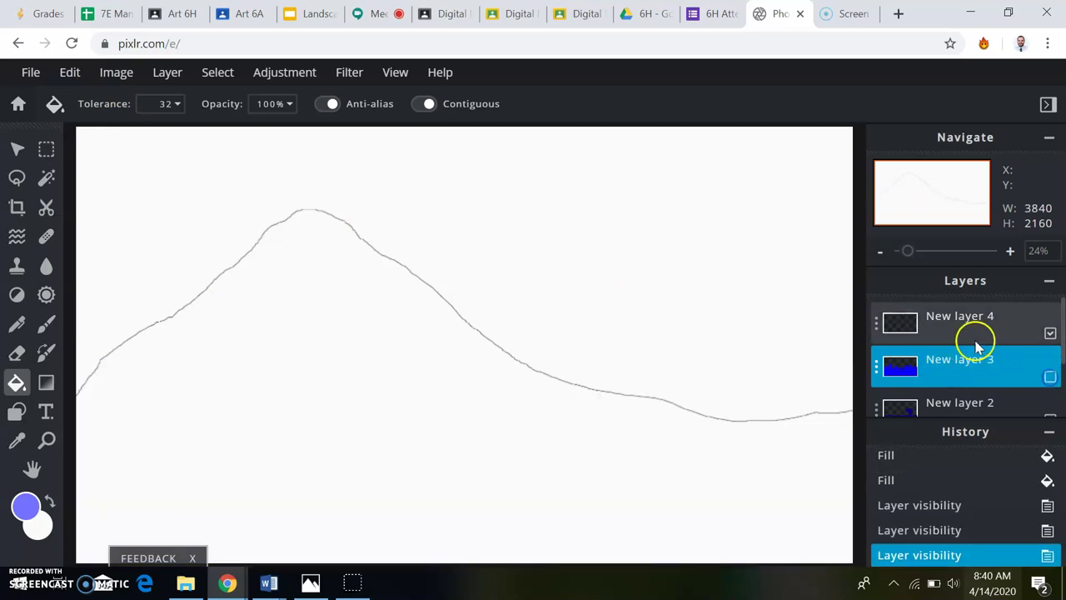
{"action": "left_click", "coordinate": [954, 331]}
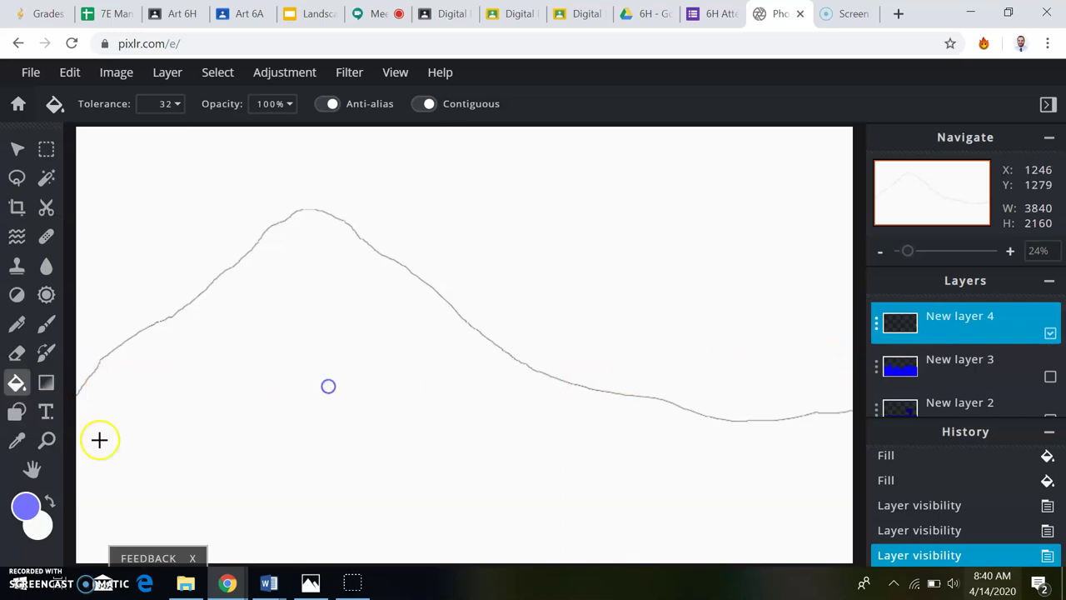
{"action": "left_click", "coordinate": [80, 420]}
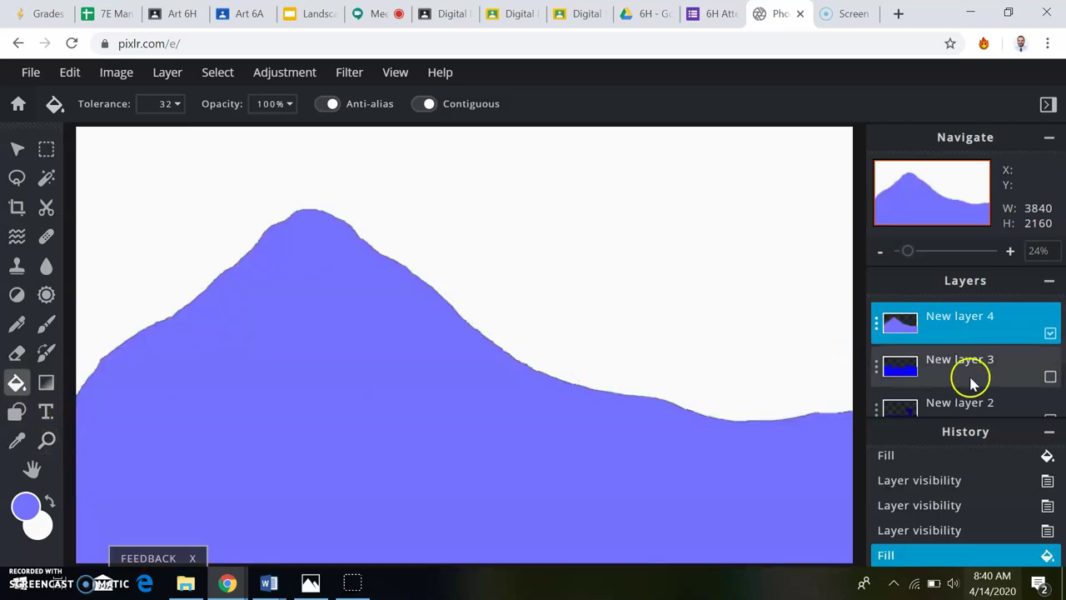
{"action": "left_click", "coordinate": [1049, 379]}
Step: Move the skyline layer and New layer 2 above the mountain, and show the navy tree-and-ground layer
{"action": "scroll", "coordinate": [971, 386], "scroll_direction": "down", "scroll_amount": 2}
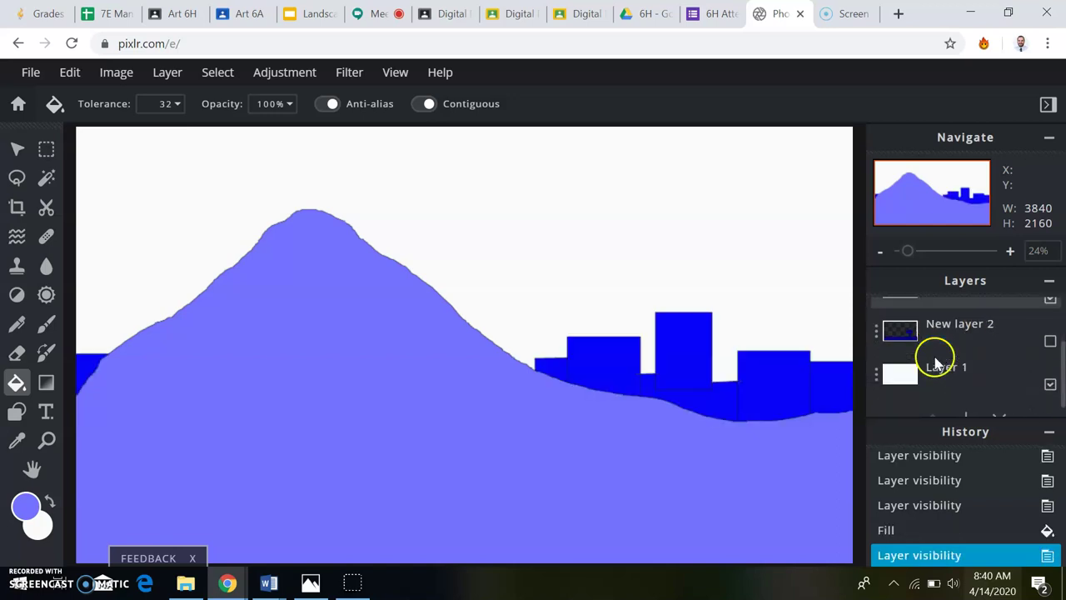
{"action": "left_click", "coordinate": [949, 325]}
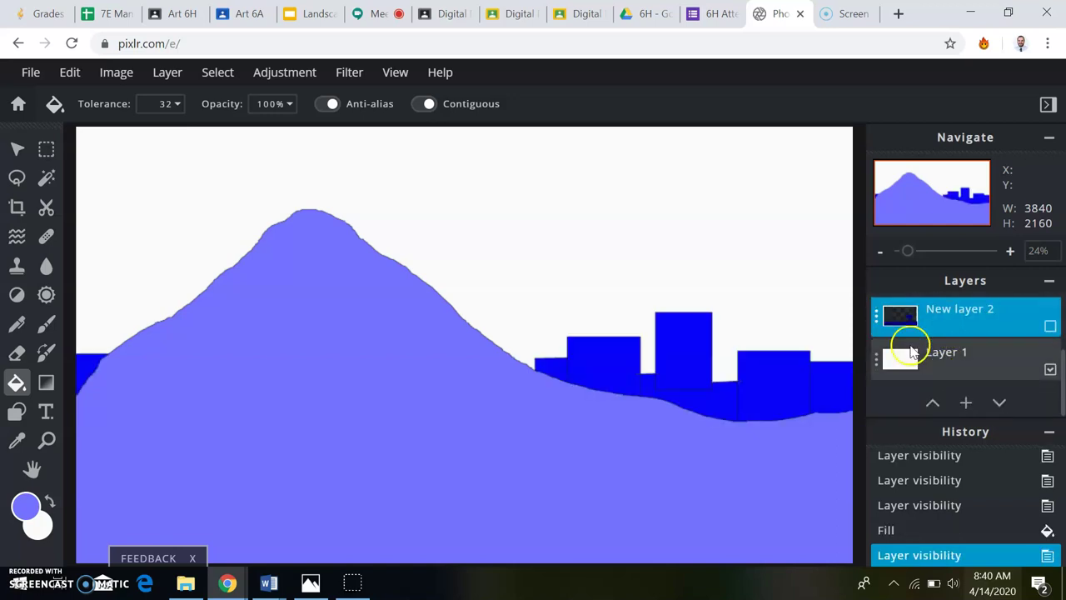
{"action": "scroll", "coordinate": [946, 388], "scroll_direction": "up", "scroll_amount": 2}
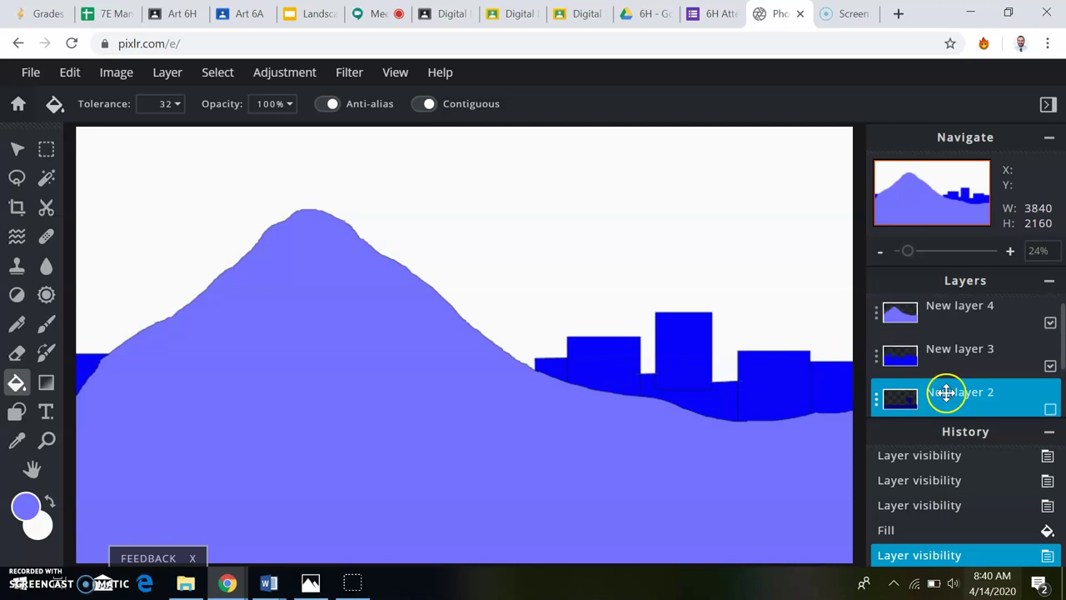
{"action": "left_click_drag", "start_coordinate": [949, 367], "coordinate": [949, 317]}
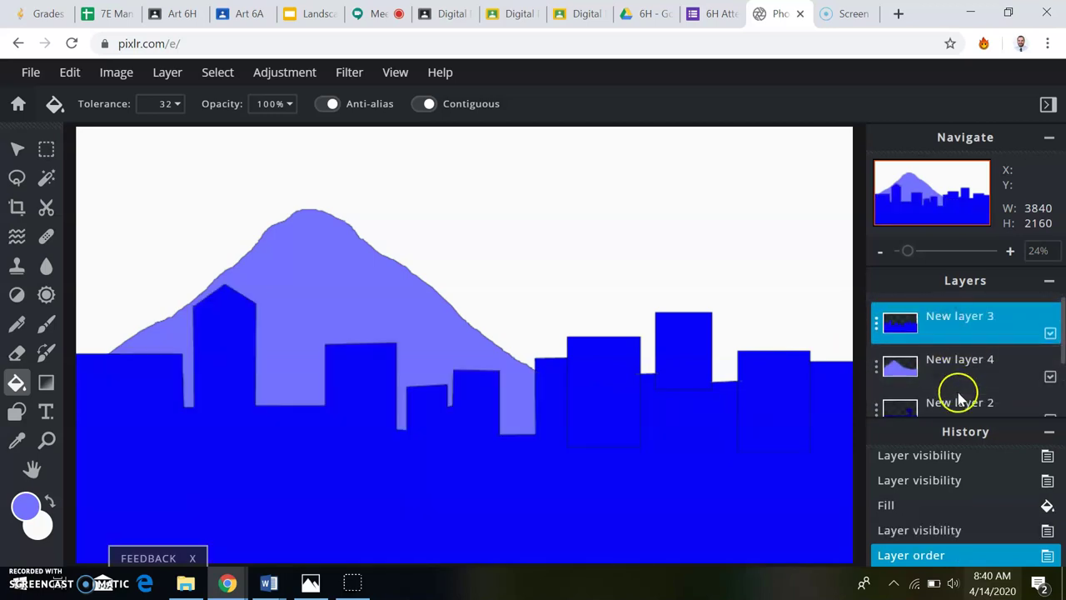
{"action": "left_click_drag", "start_coordinate": [956, 400], "coordinate": [945, 333]}
{"action": "scroll", "coordinate": [950, 378], "scroll_direction": "down", "scroll_amount": 1}
{"action": "scroll", "coordinate": [950, 379], "scroll_direction": "up", "scroll_amount": 2}
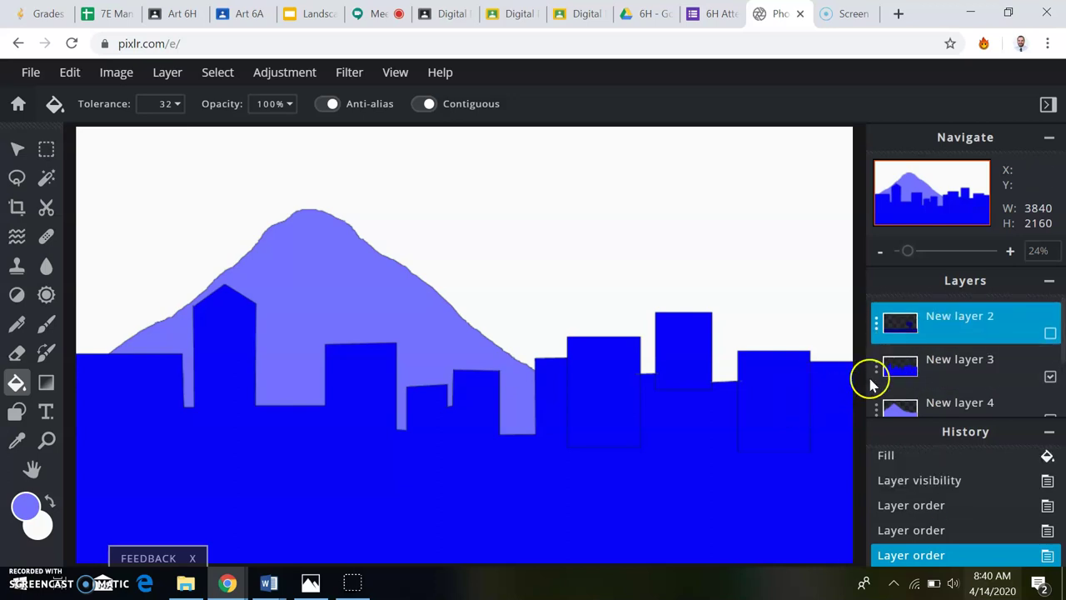
{"action": "scroll", "coordinate": [819, 388], "scroll_direction": "down", "scroll_amount": 1}
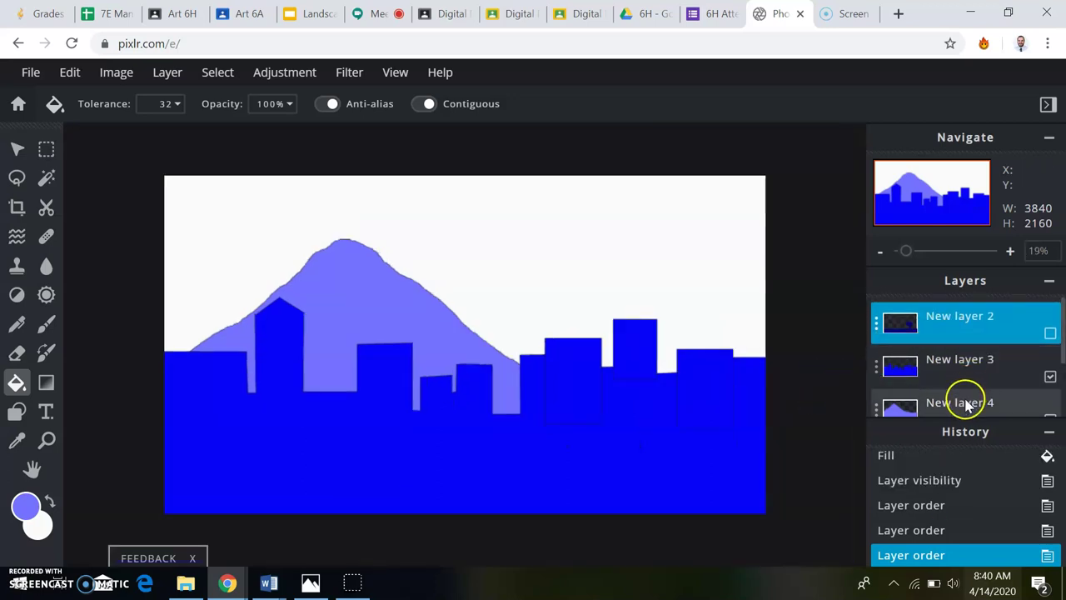
{"action": "scroll", "coordinate": [960, 399], "scroll_direction": "down", "scroll_amount": 2}
{"action": "scroll", "coordinate": [961, 399], "scroll_direction": "up", "scroll_amount": 2}
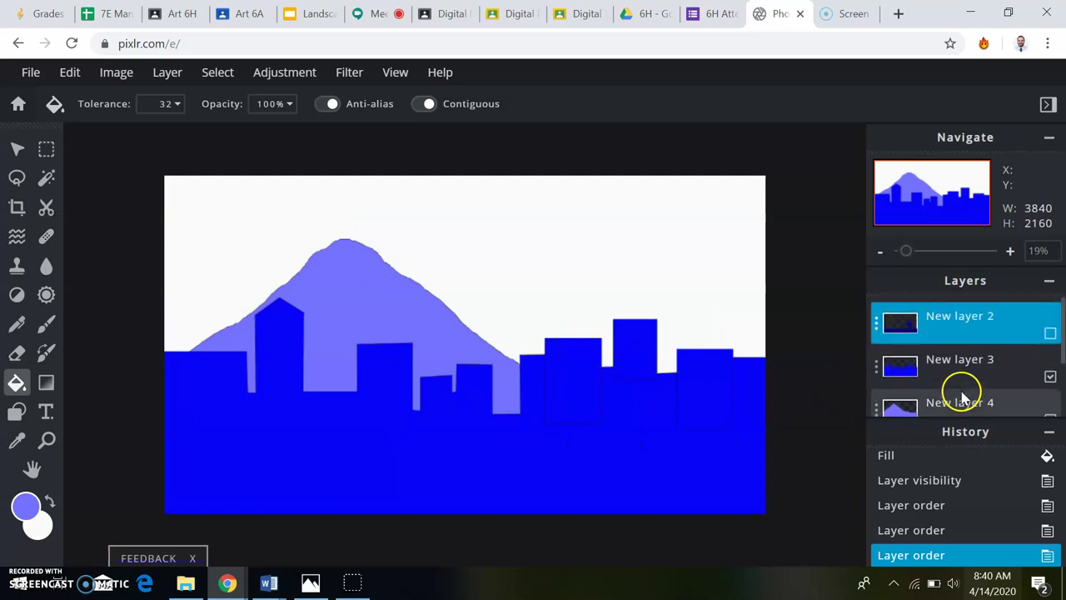
{"action": "left_click", "coordinate": [1049, 334]}
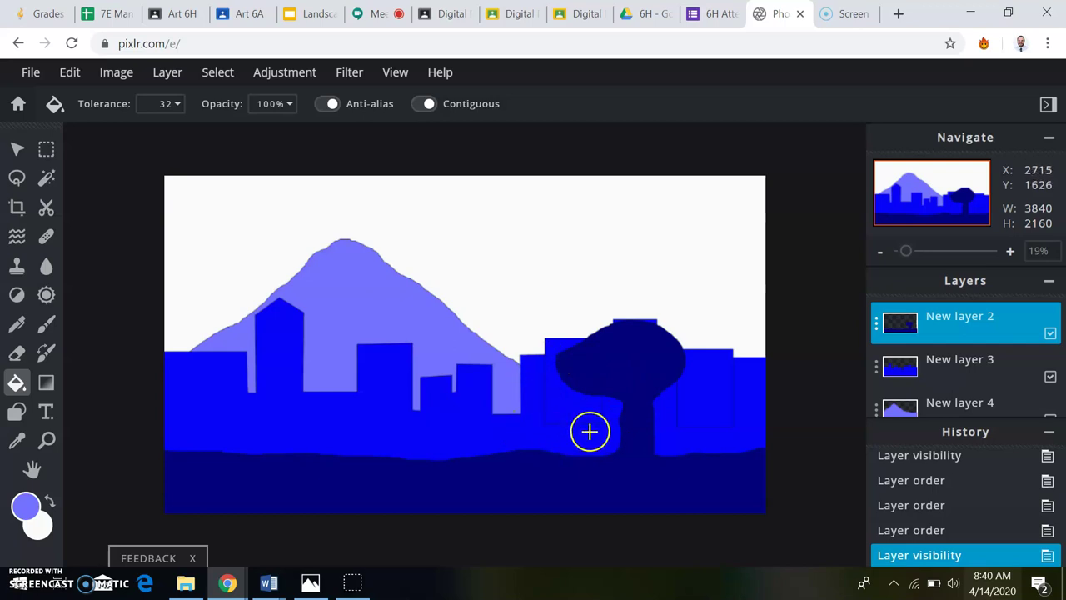
Step: Zoom in and sample the skyline's bright blue as the paint colour
{"action": "scroll", "coordinate": [693, 409], "scroll_direction": "up", "scroll_amount": 3}
{"action": "scroll", "coordinate": [694, 409], "scroll_direction": "up", "scroll_amount": 3}
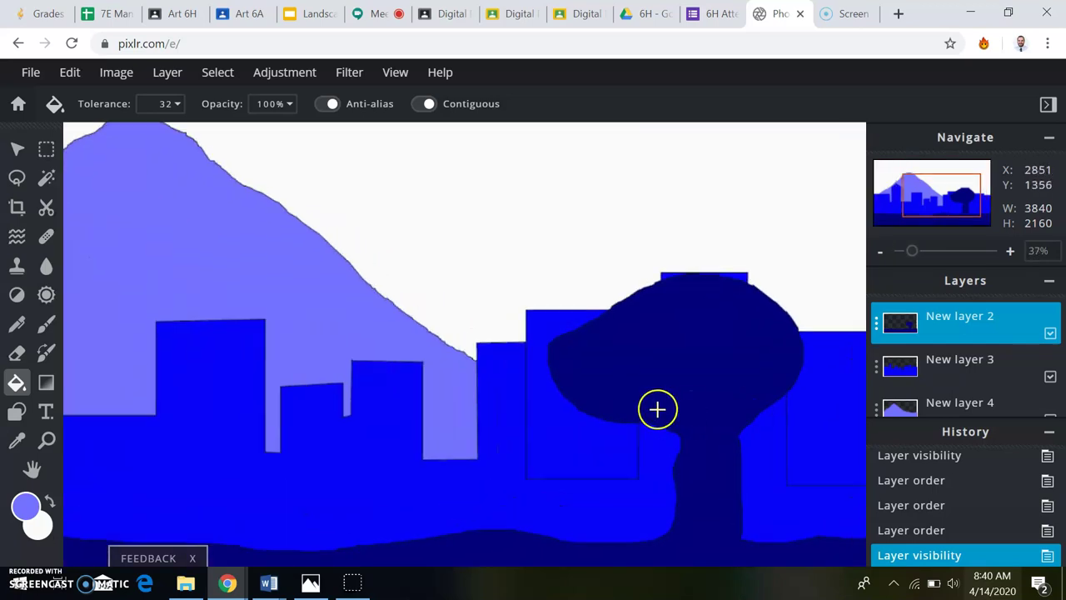
{"action": "left_click", "coordinate": [45, 323]}
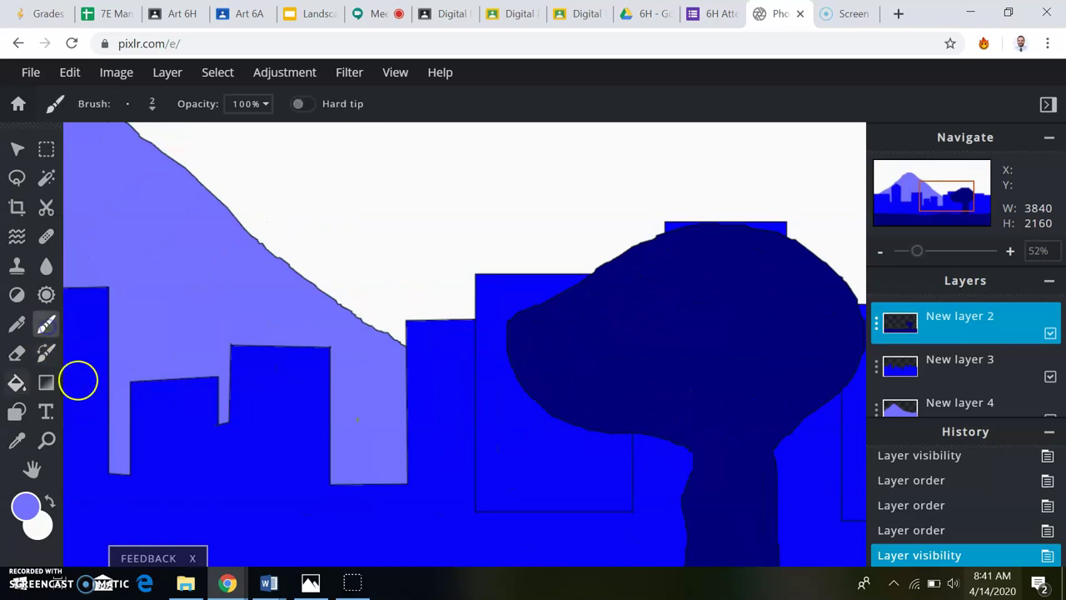
{"action": "left_click", "coordinate": [16, 441]}
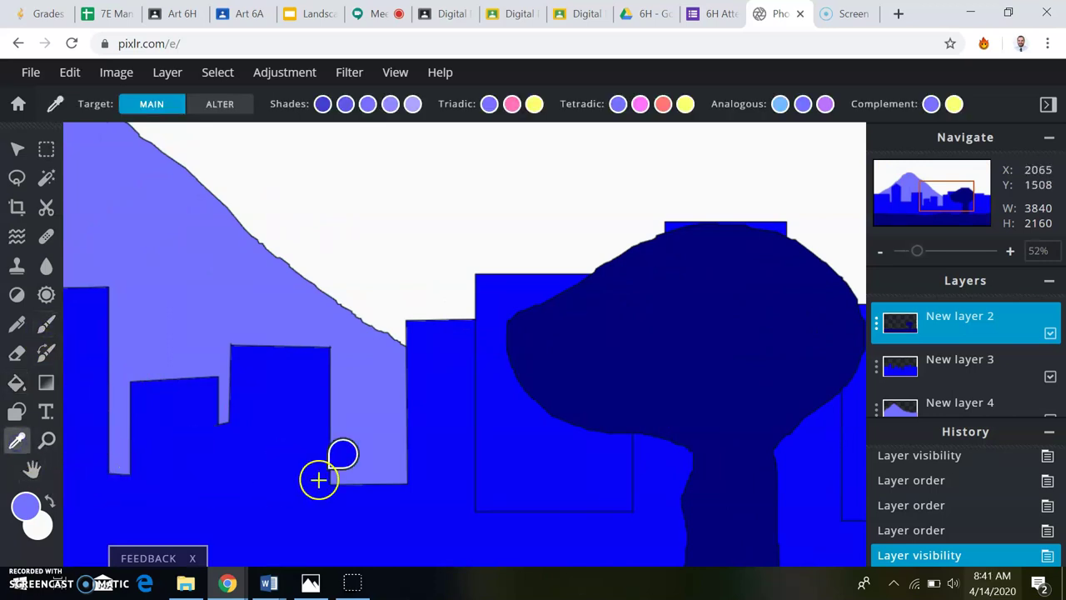
{"action": "left_click", "coordinate": [258, 485]}
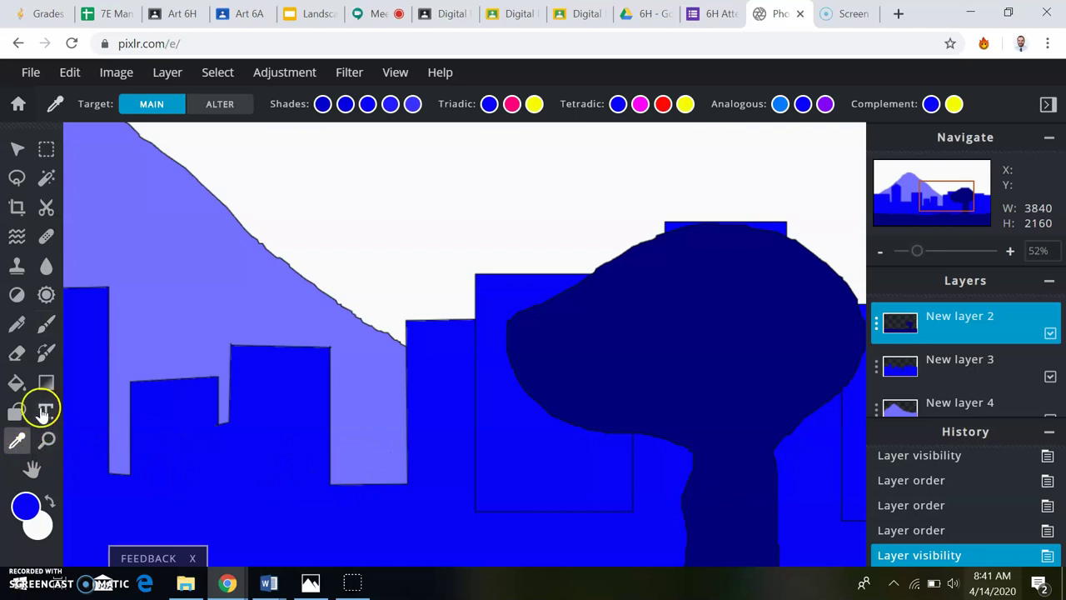
Step: Set the Brush tool size to 80 px
{"action": "left_click", "coordinate": [46, 324]}
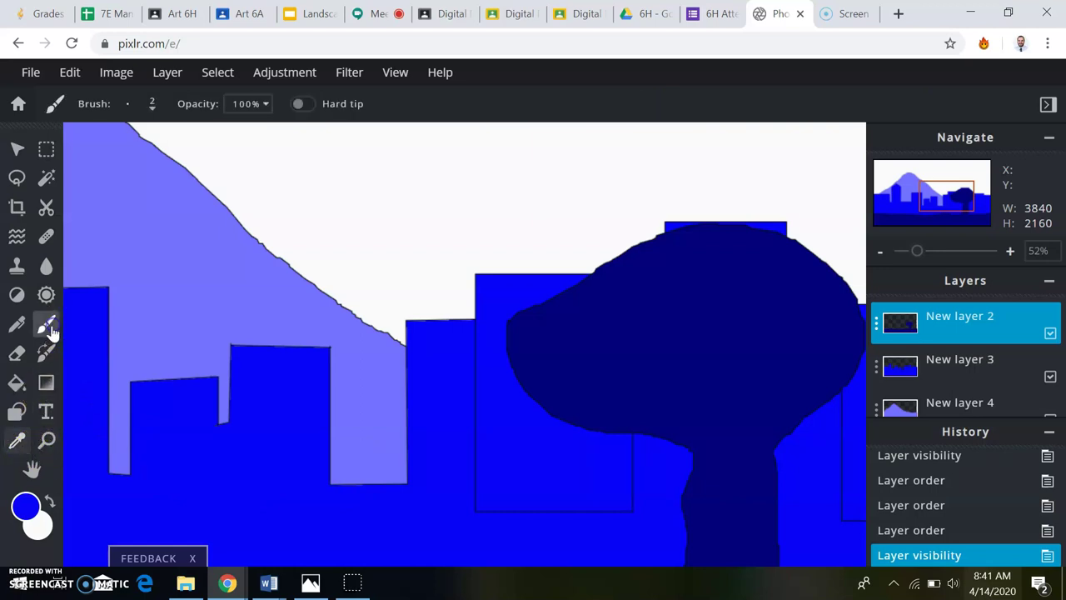
{"action": "left_click", "coordinate": [152, 106]}
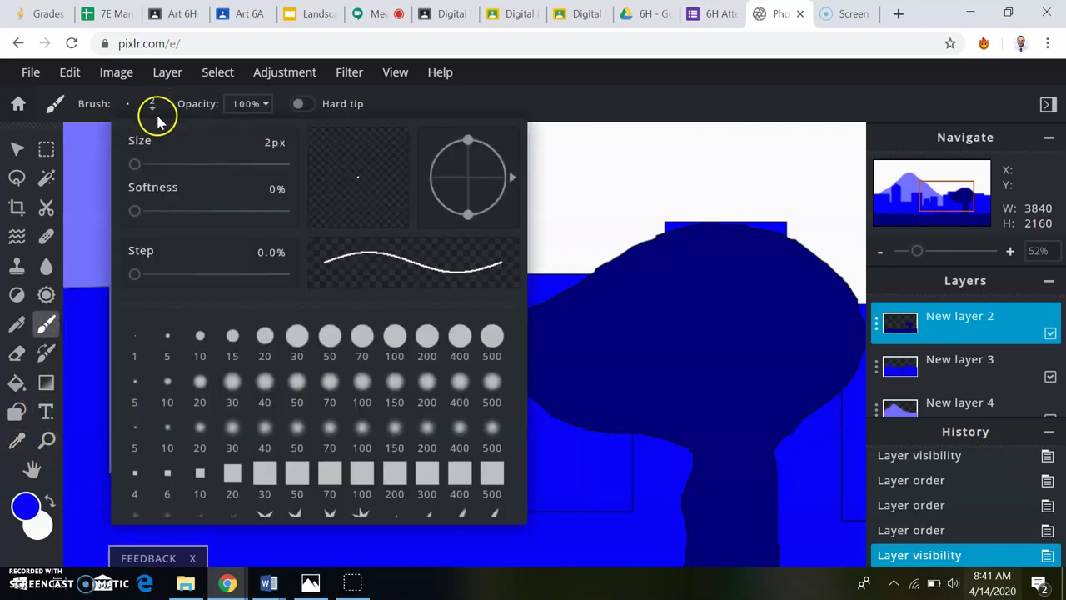
{"action": "left_click", "coordinate": [148, 169]}
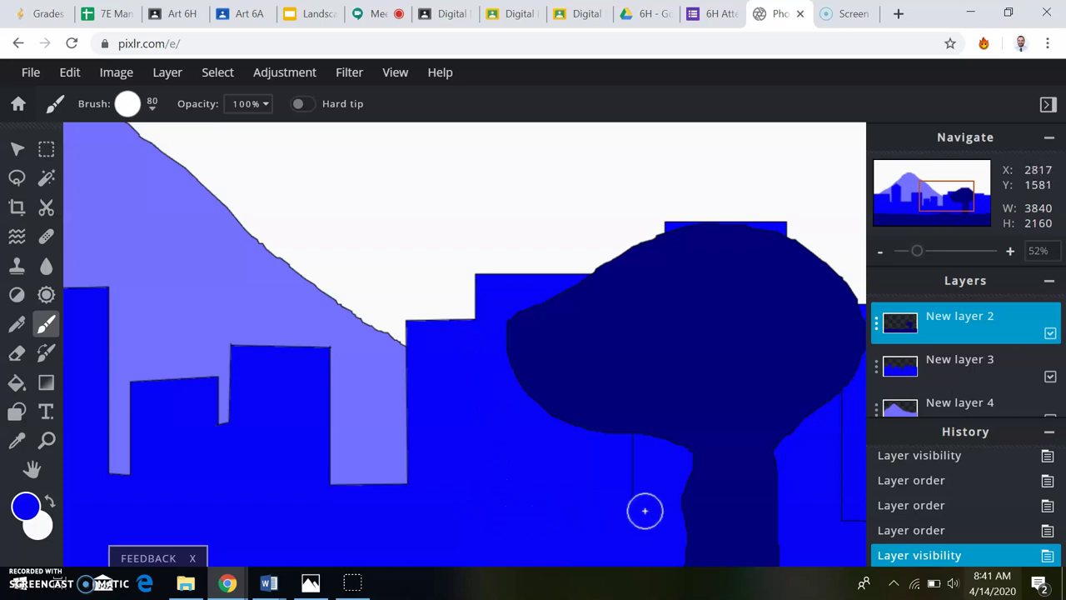
Step: Undo a stray blue dab at the tree's base and the tree layer's visibility
{"action": "left_click_drag", "start_coordinate": [644, 470], "coordinate": [642, 431]}
{"action": "left_click", "coordinate": [642, 430]}
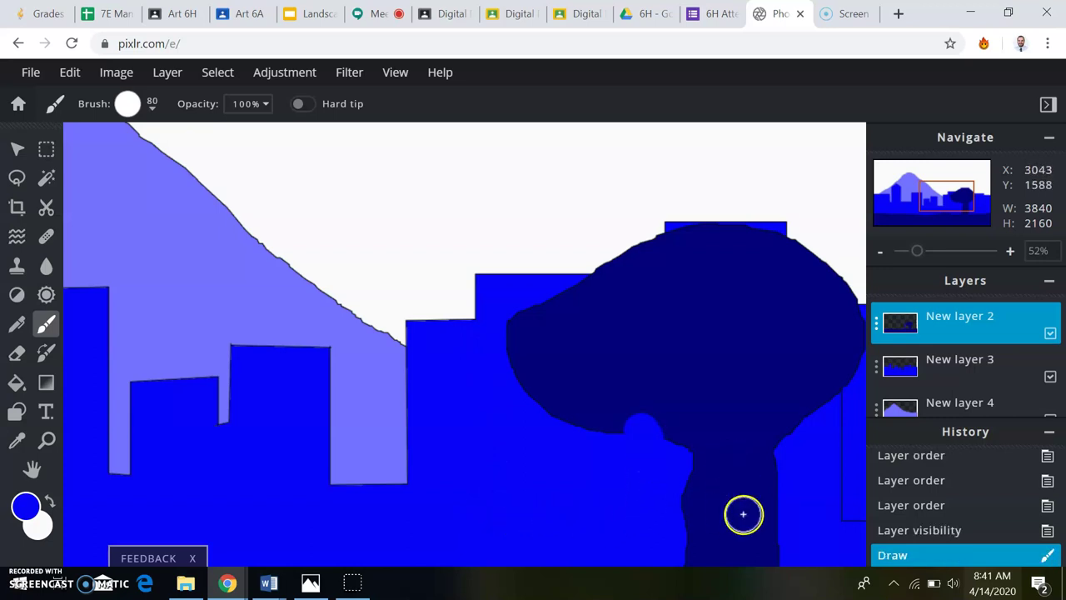
{"action": "left_click", "coordinate": [73, 72]}
{"action": "left_click", "coordinate": [77, 100]}
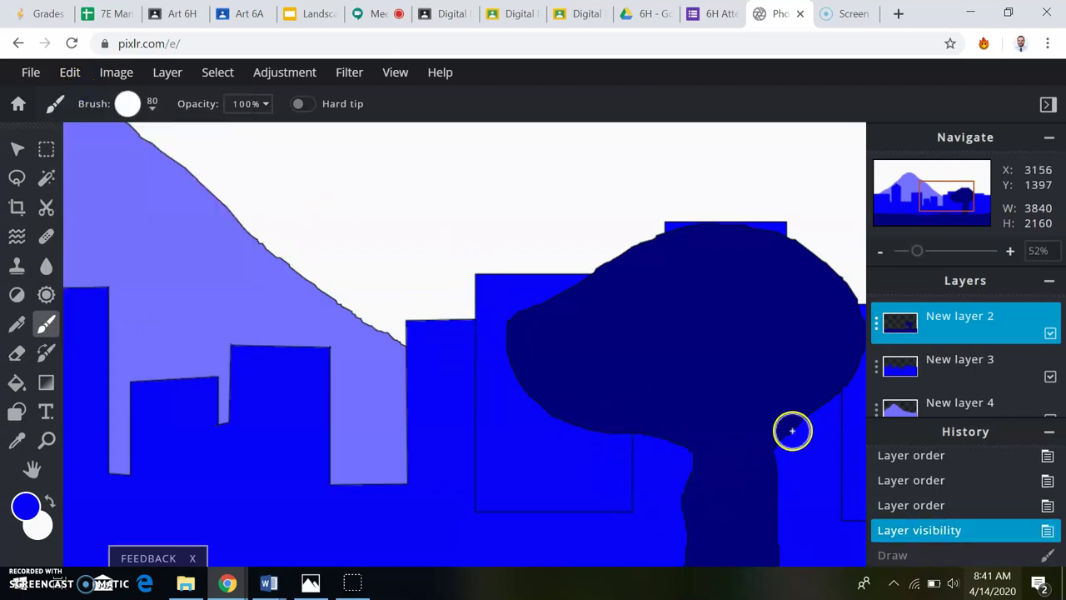
{"action": "left_click", "coordinate": [69, 72]}
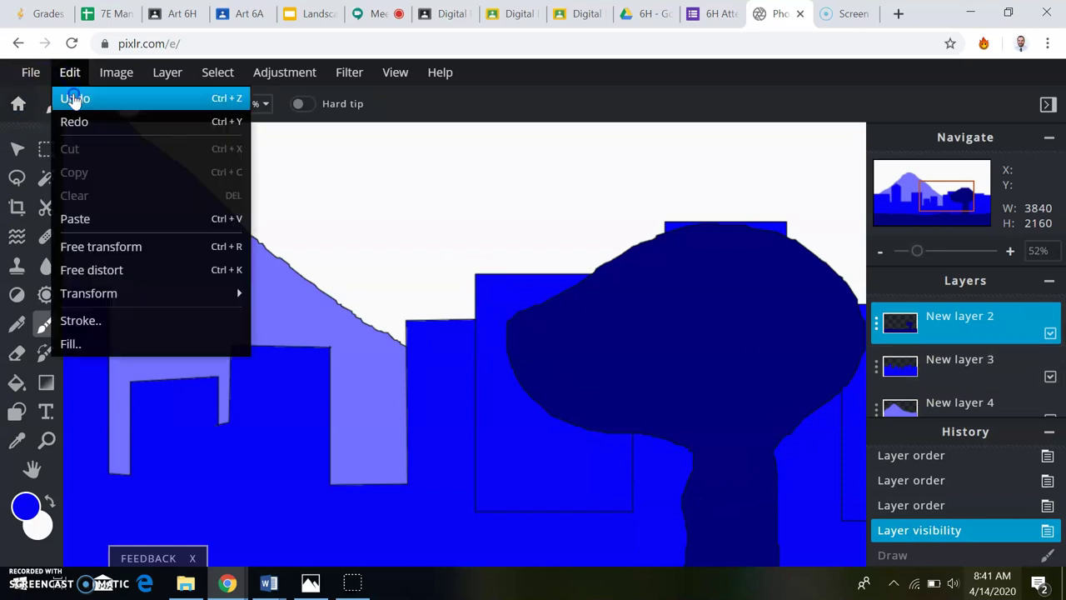
{"action": "left_click", "coordinate": [74, 98]}
{"action": "key", "text": "ctrl+z"}
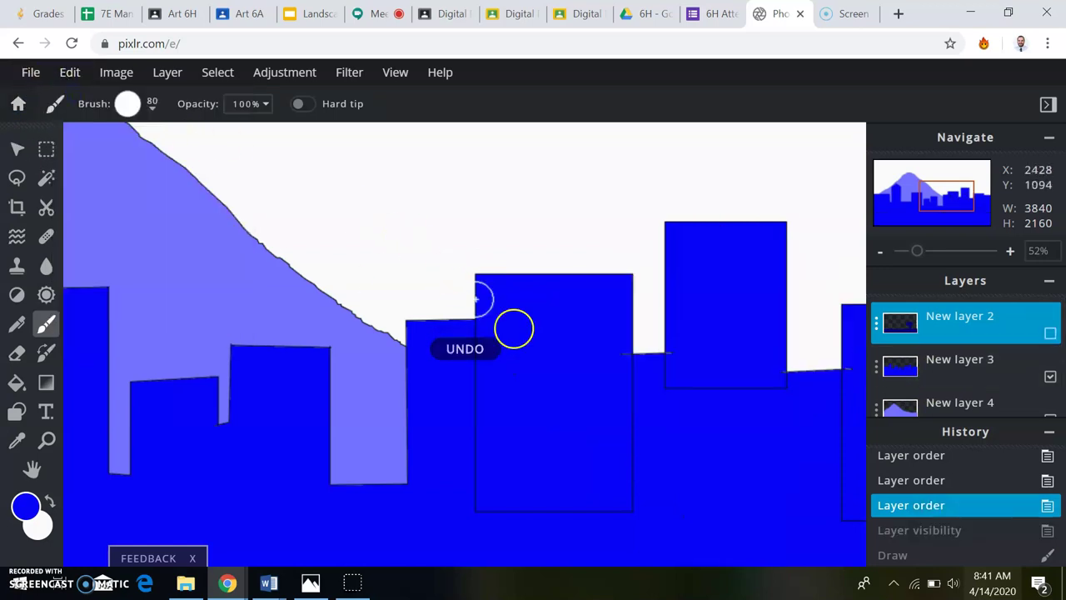
Step: On New layer 3, brush bright blue over the dark building outlines in the lower-right skyline
{"action": "left_click", "coordinate": [1016, 367]}
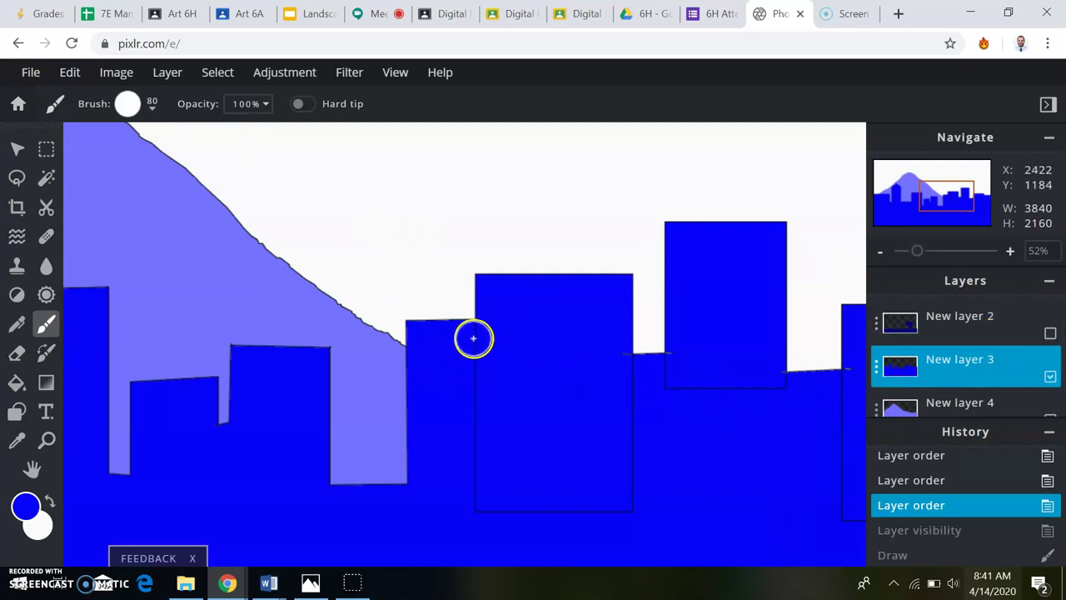
{"action": "mouse_move", "coordinate": [473, 337]}
{"action": "left_mouse_down"}
{"action": "mouse_move", "coordinate": [487, 507]}
{"action": "mouse_move", "coordinate": [622, 509]}
{"action": "mouse_move", "coordinate": [634, 486]}
{"action": "mouse_move", "coordinate": [619, 431]}
{"action": "mouse_move", "coordinate": [628, 377]}
{"action": "mouse_move", "coordinate": [638, 397]}
{"action": "mouse_move", "coordinate": [840, 392]}
{"action": "mouse_move", "coordinate": [848, 522]}
{"action": "mouse_move", "coordinate": [633, 471]}
{"action": "left_mouse_up"}
{"action": "scroll", "coordinate": [633, 471], "scroll_direction": "down", "scroll_amount": 4}
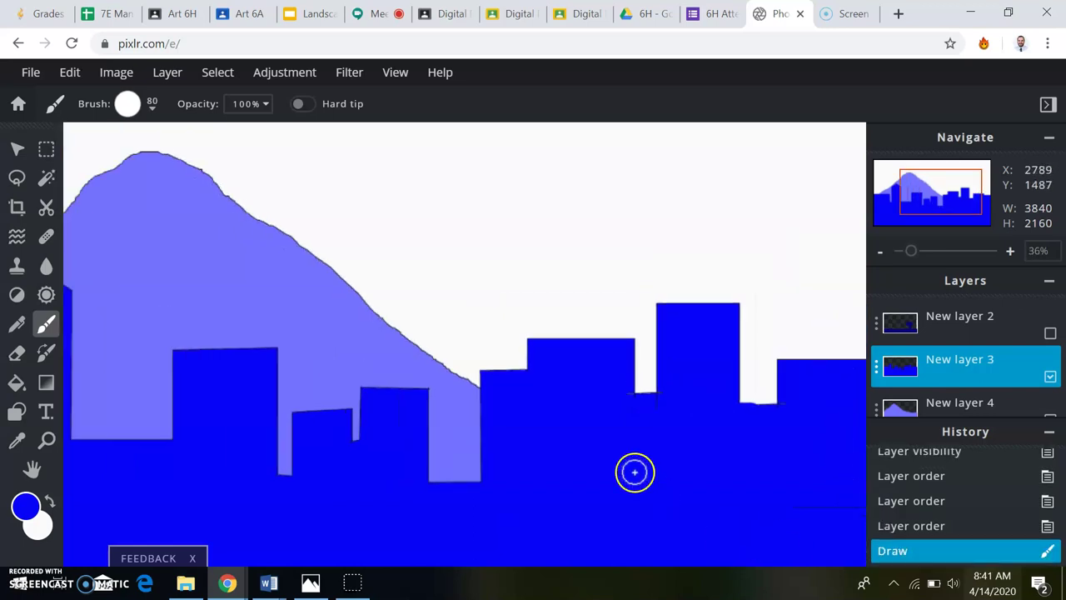
{"action": "scroll", "coordinate": [808, 482], "scroll_direction": "up", "scroll_amount": 3}
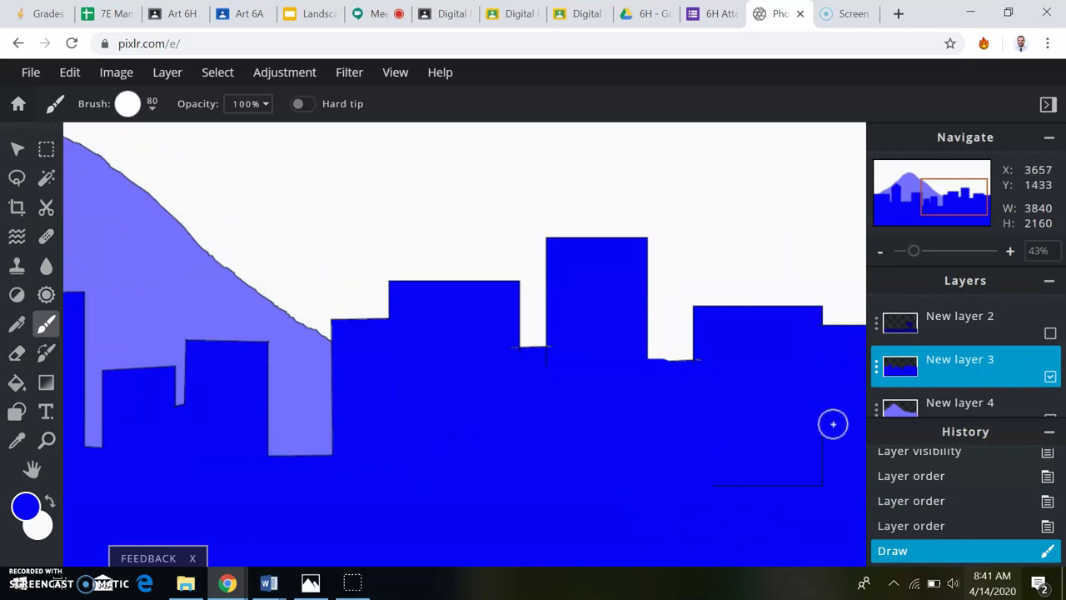
Step: Paint over the last outline spot, then make New layer 2's navy tree and ground visible again
{"action": "left_click", "coordinate": [713, 485]}
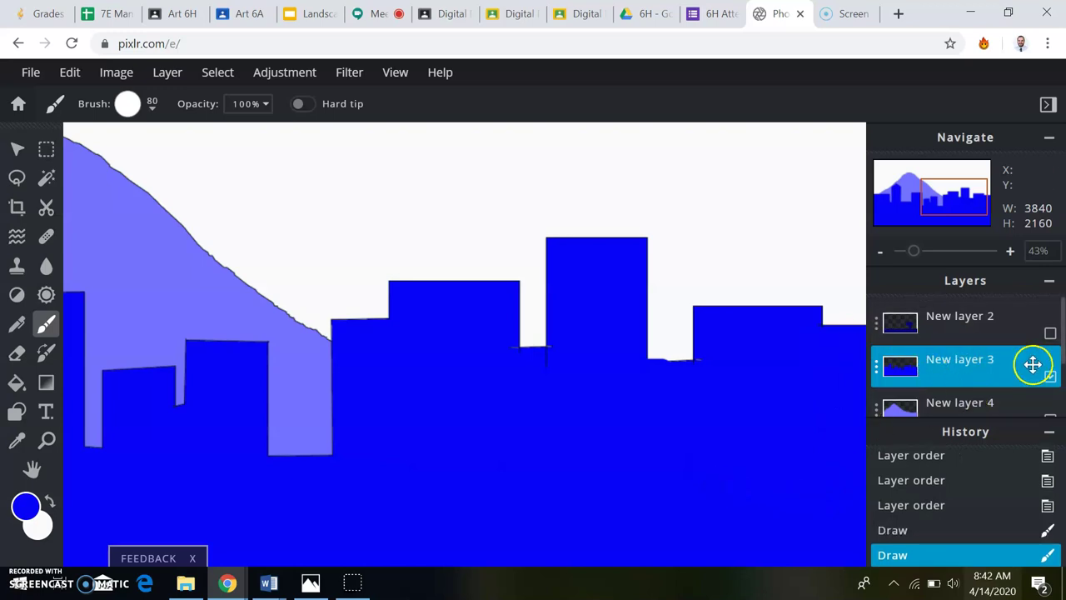
{"action": "left_click", "coordinate": [1050, 334]}
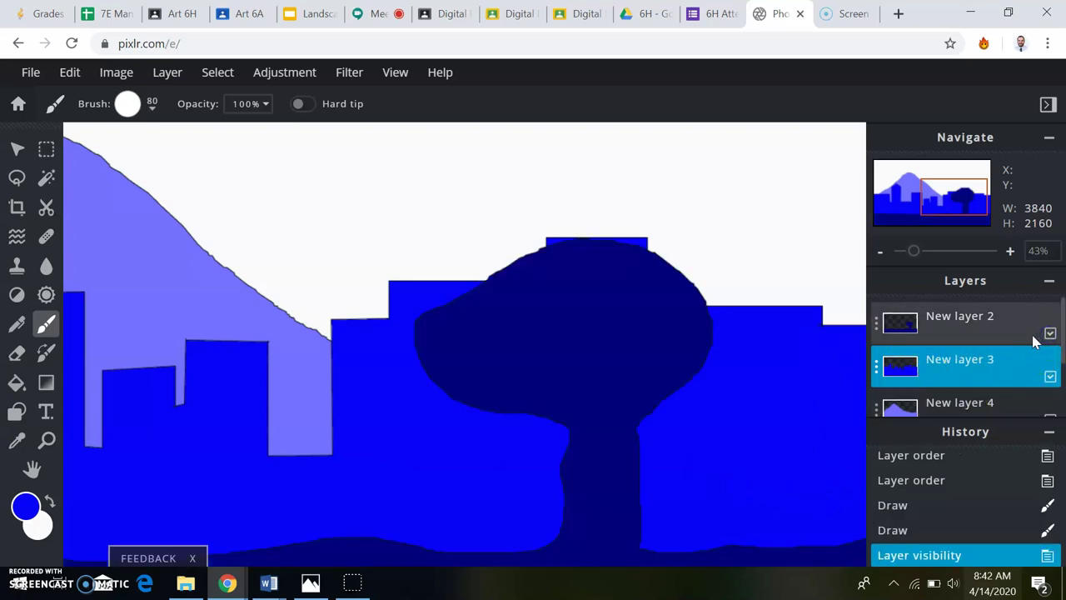
{"action": "scroll", "coordinate": [647, 331], "scroll_direction": "down", "scroll_amount": 4}
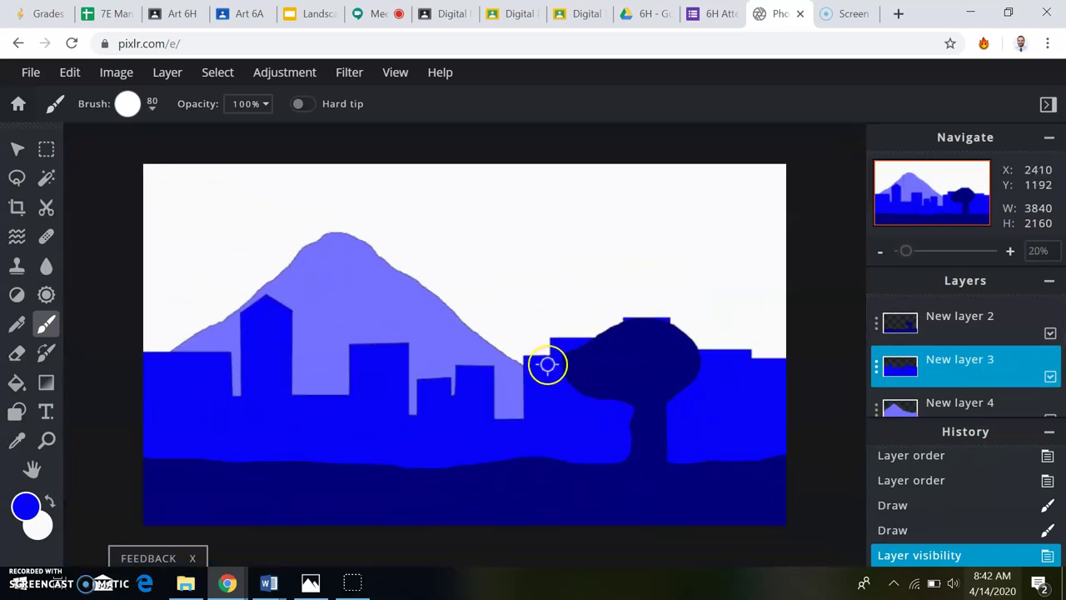